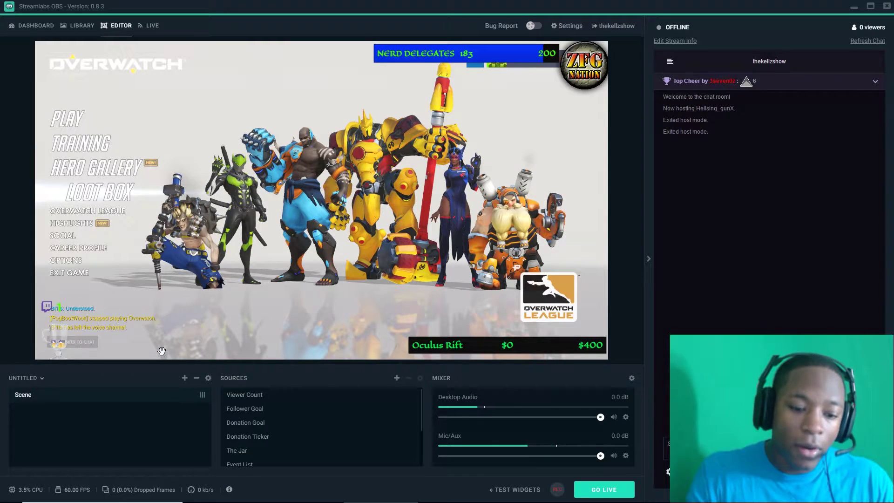
- Delete the cache from General settings and confirm losing all scenes and settings
scroll(320, 416, "down", 3)
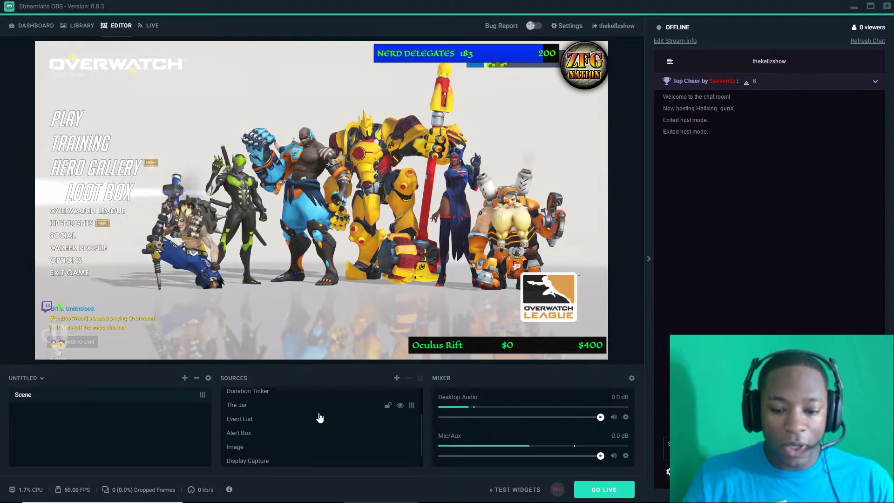
scroll(320, 417, "up", 3)
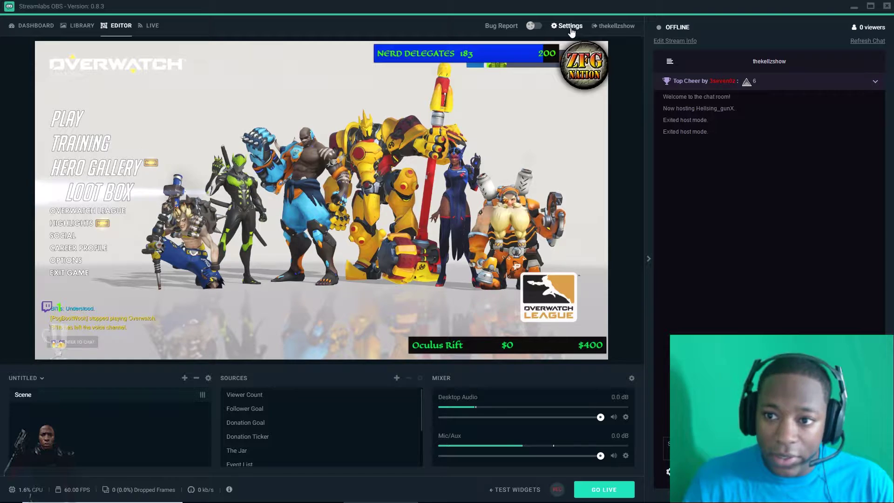
left_click(569, 26)
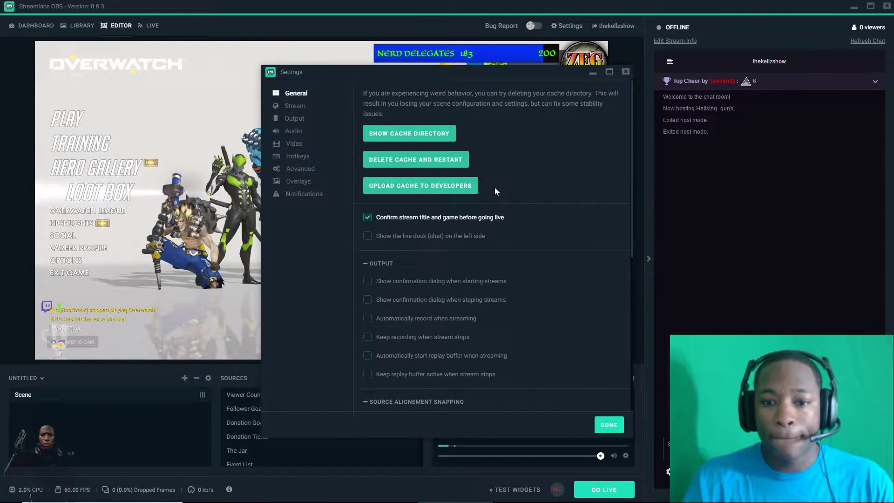
left_click(446, 167)
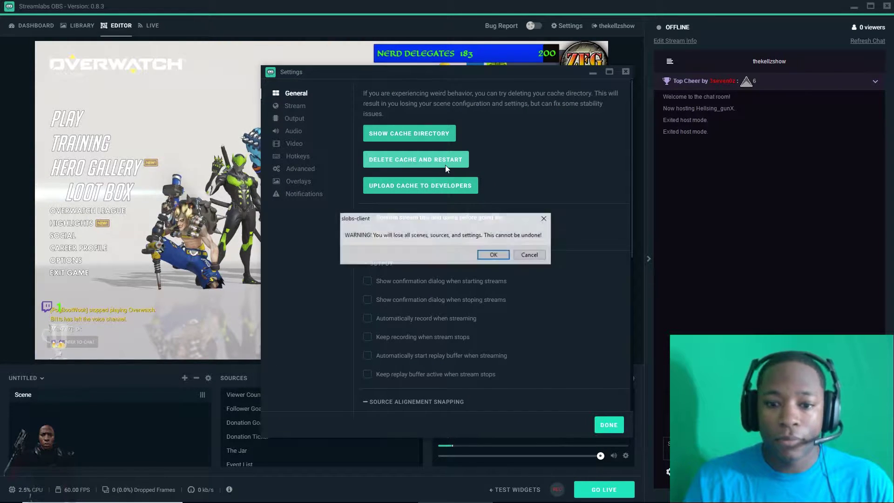
left_click(502, 259)
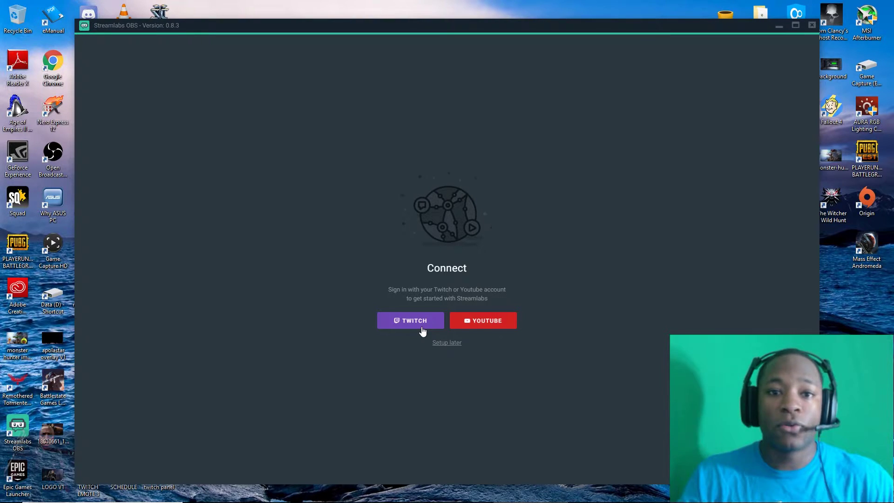
- Sign in with Twitch, solving the store-front image captcha
left_click(422, 329)
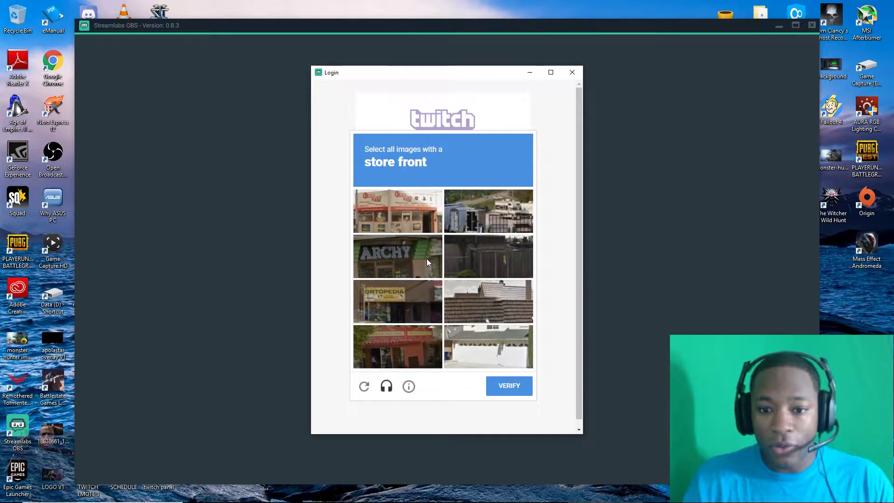
left_click(428, 209)
left_click(417, 261)
left_click(418, 310)
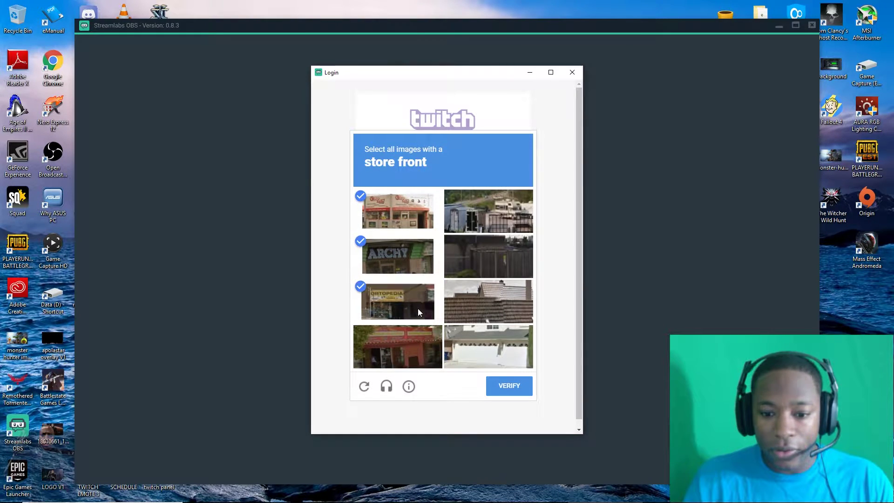
left_click(423, 353)
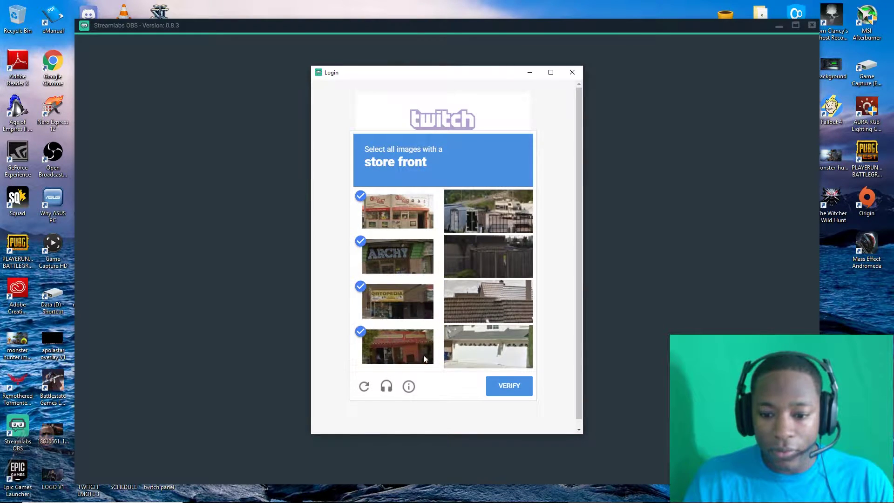
left_click(509, 387)
left_click(440, 308)
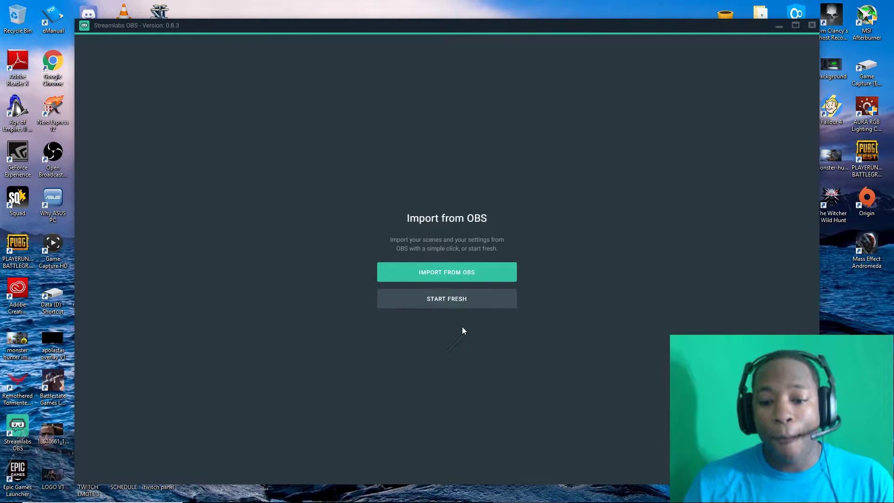
- Start fresh and add the Chatbox, Bit Goal and Donation Ticker widgets
left_click(458, 302)
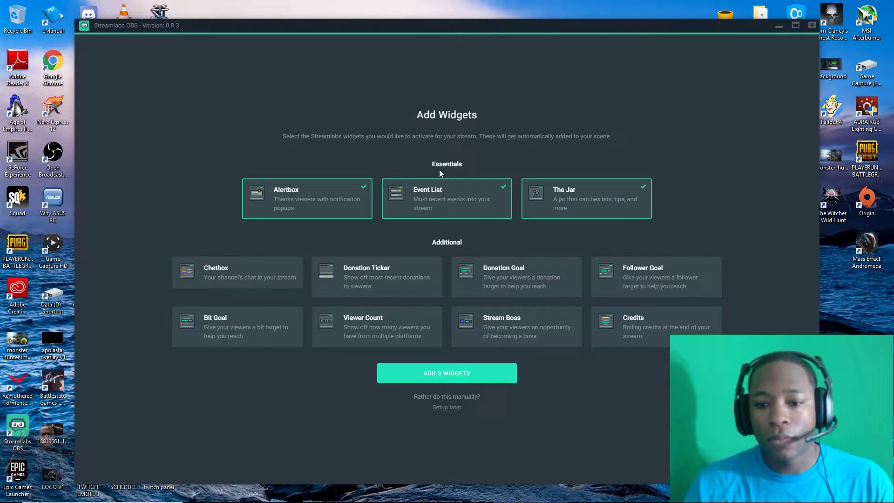
left_click(282, 285)
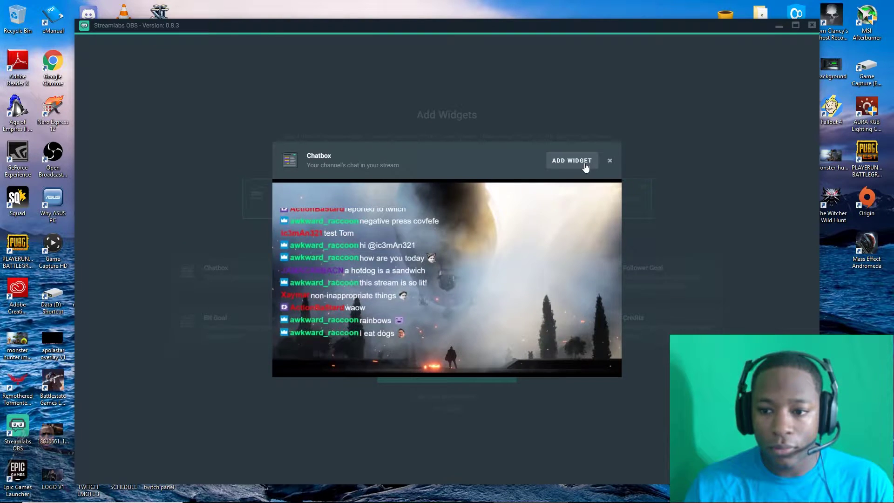
left_click(259, 314)
left_click(280, 311)
left_click(577, 164)
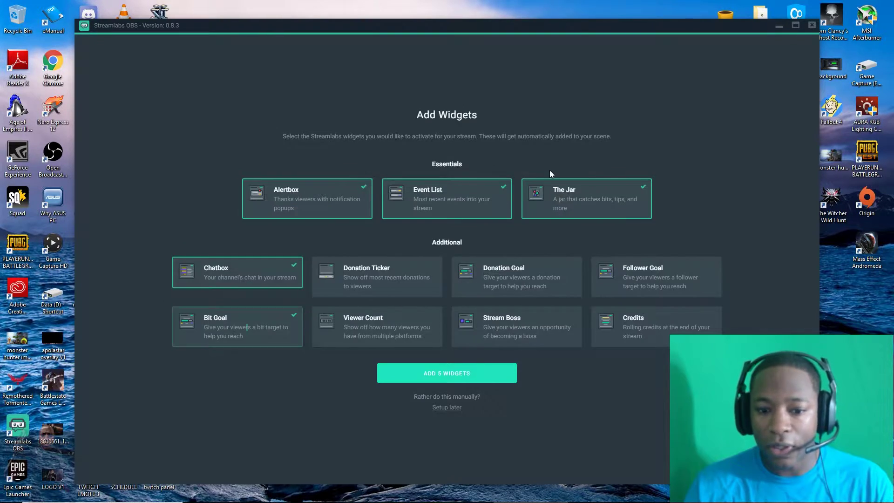
left_click(378, 276)
left_click(586, 163)
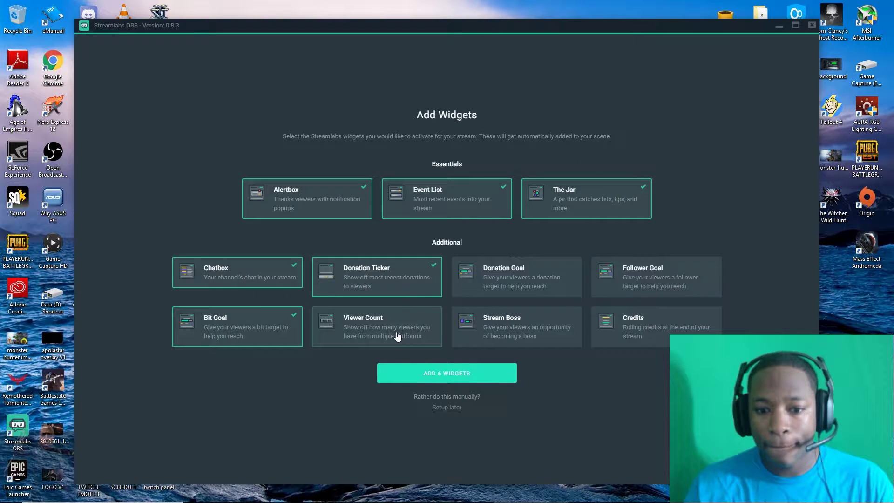
- Add the Viewer Count, Donation Goal and Follower Goal widgets, reaching nine
left_click(398, 337)
left_click(581, 162)
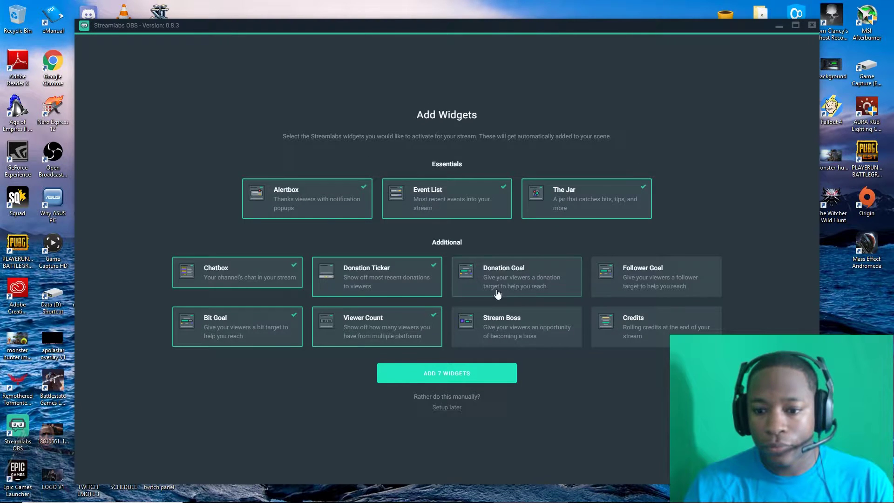
left_click(516, 273)
left_click(572, 163)
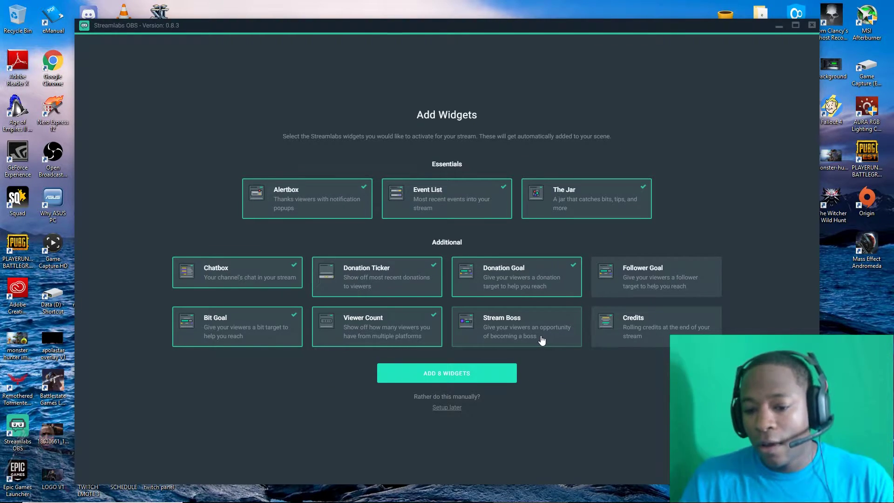
left_click(651, 286)
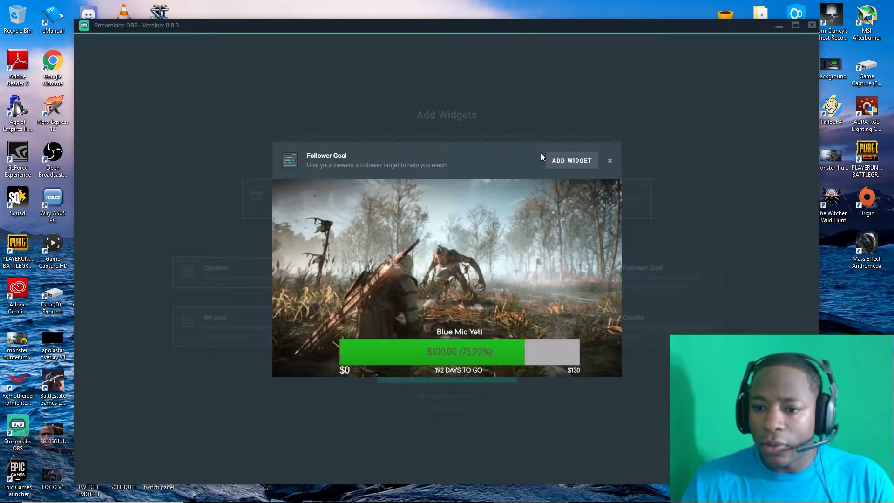
left_click(582, 163)
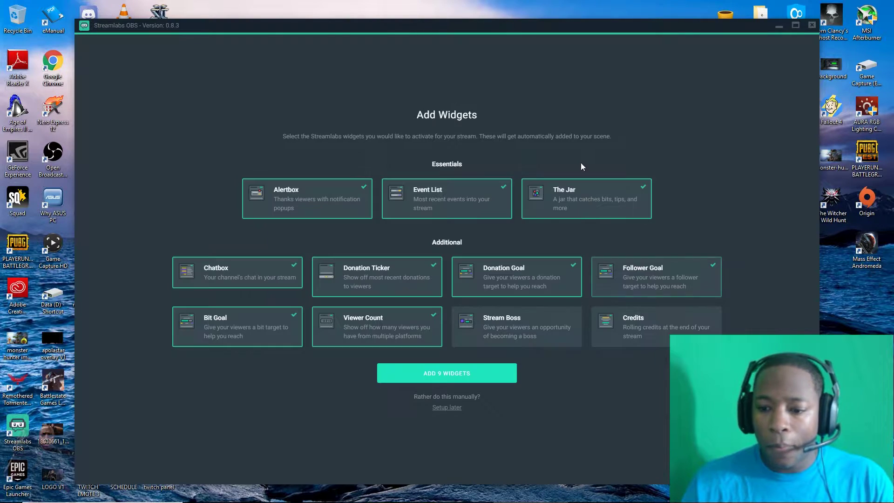
- Add all nine widgets and run the speed and hardware optimization to completion
left_click(474, 384)
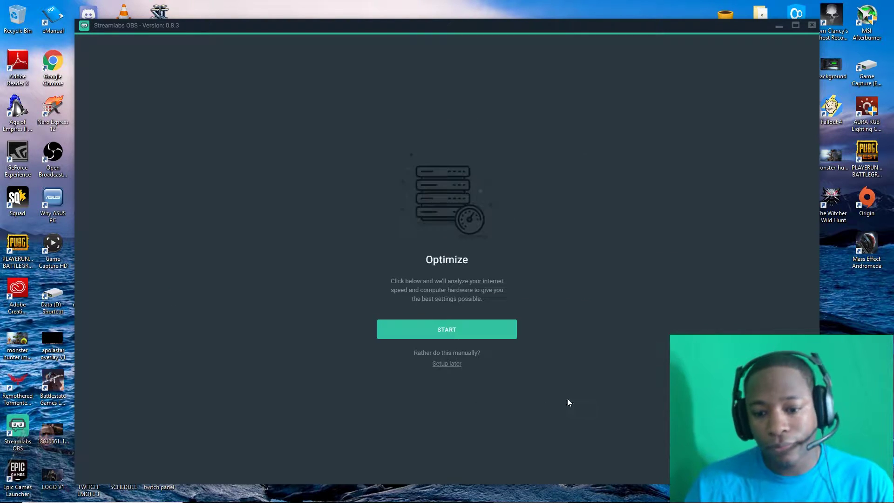
left_click(455, 337)
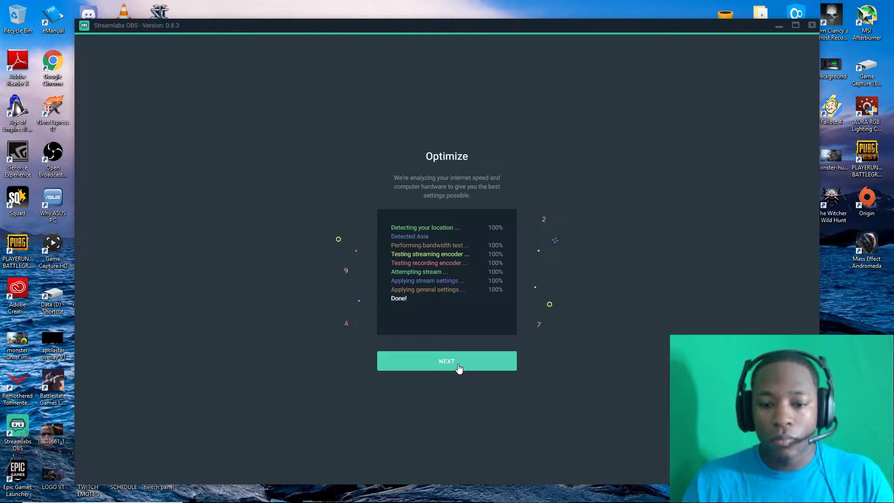
- Finish setup and switch the Output settings to Advanced output mode
left_click(427, 369)
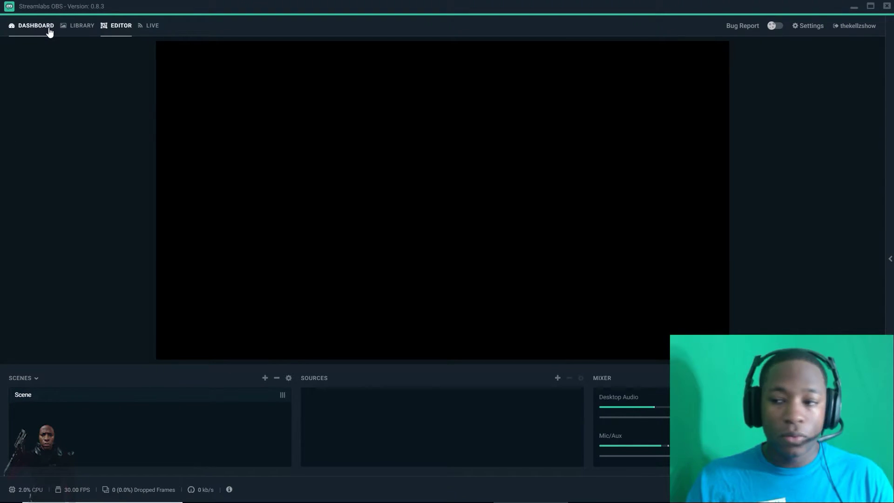
left_click(809, 26)
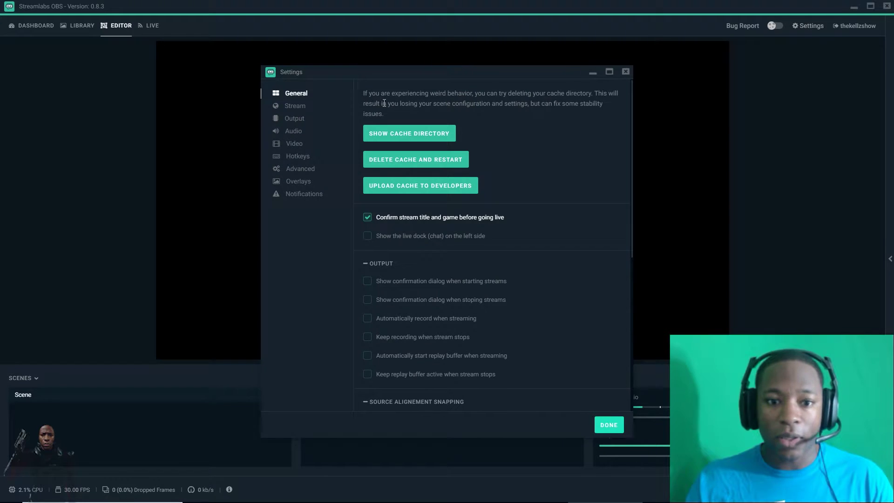
left_click(296, 106)
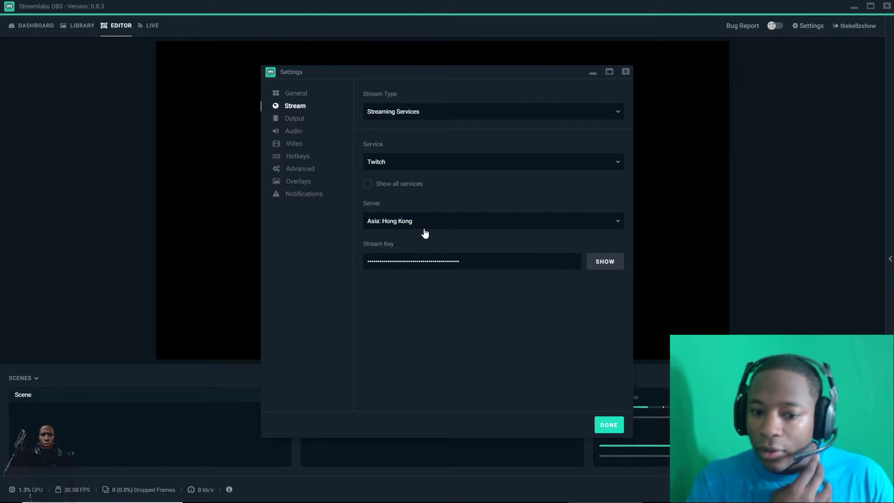
left_click(295, 122)
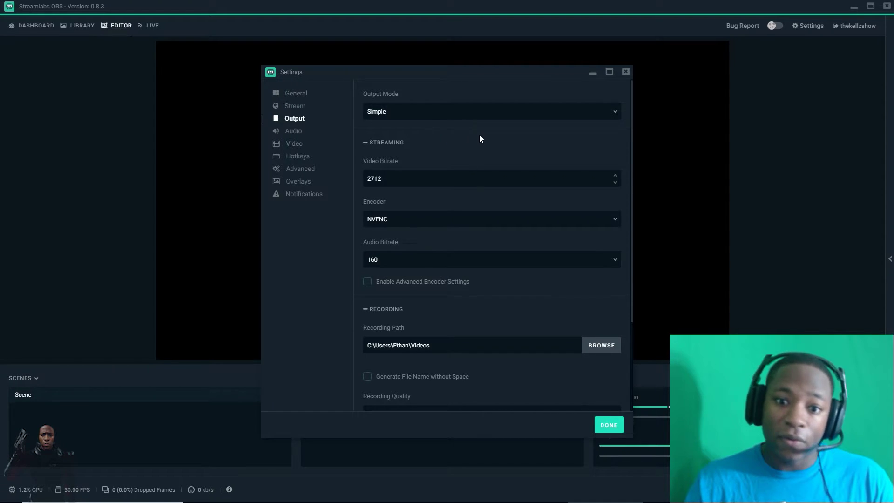
left_click(512, 116)
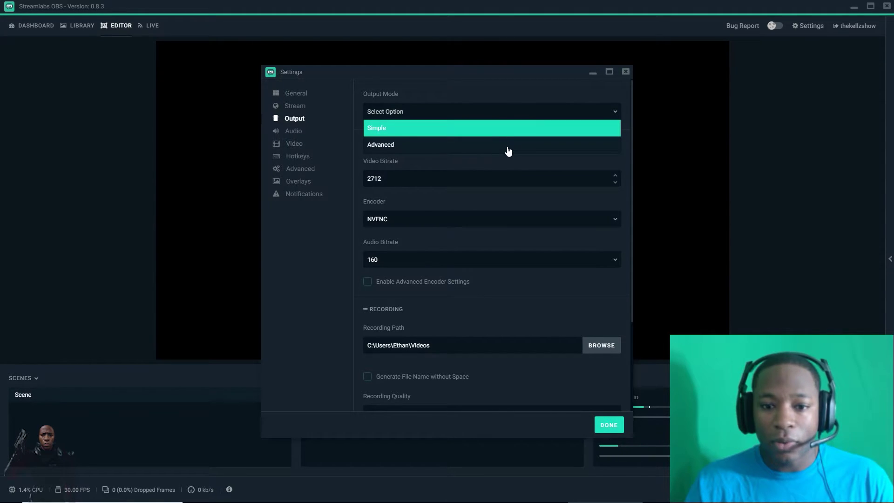
key("Down")
key("Return")
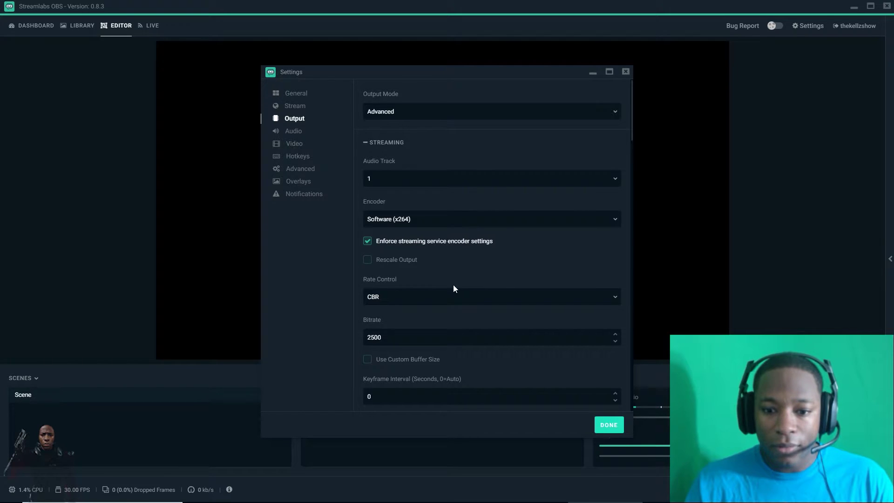
- Set the stream bitrate to 4800, encoder profile high and tune (None)
scroll(509, 260, "down", 1)
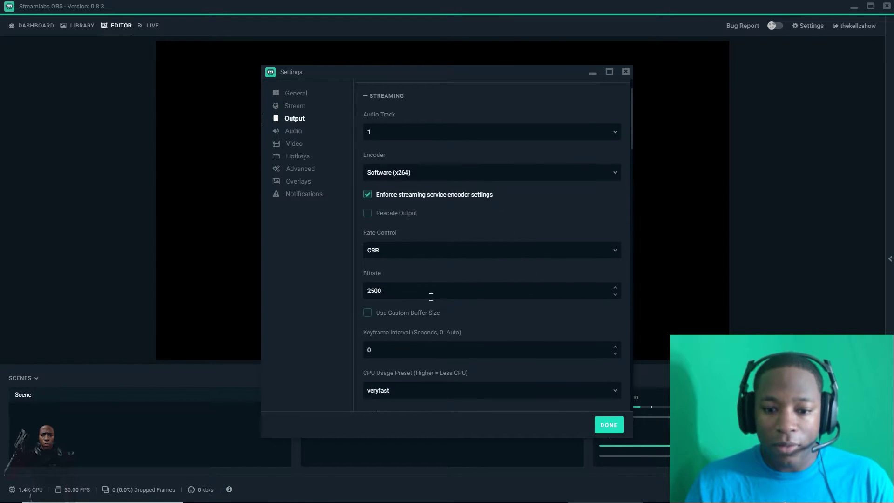
scroll(475, 292, "down", 1)
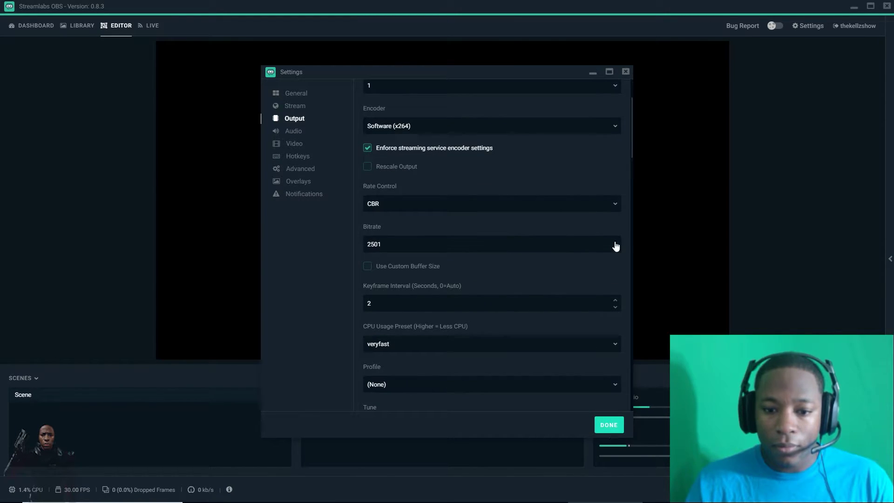
double_click(427, 246)
type("4")
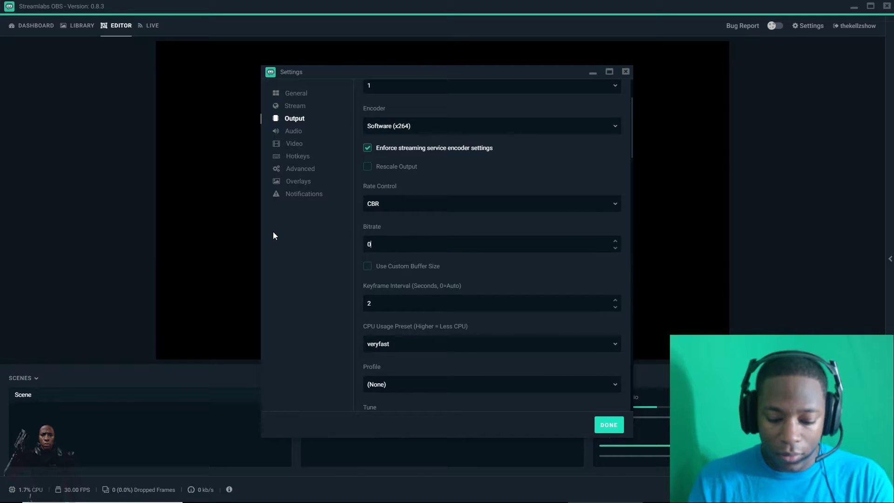
type("800")
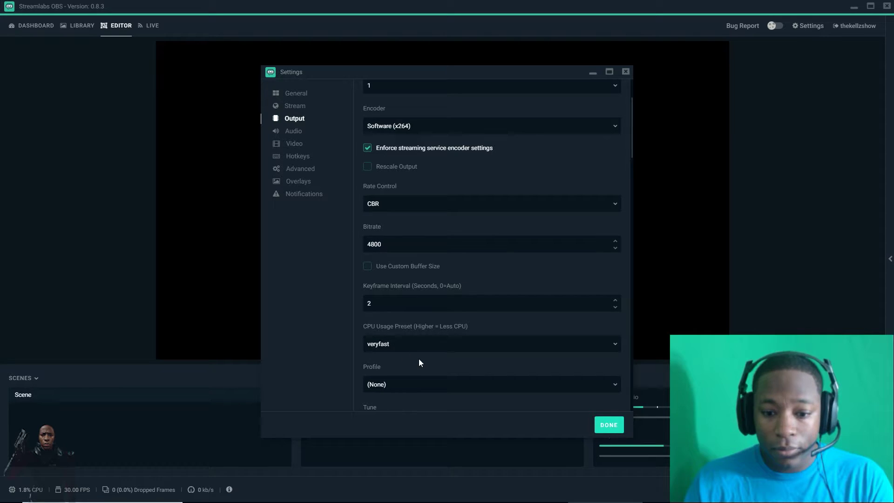
scroll(413, 355, "down", 2)
left_click(434, 292)
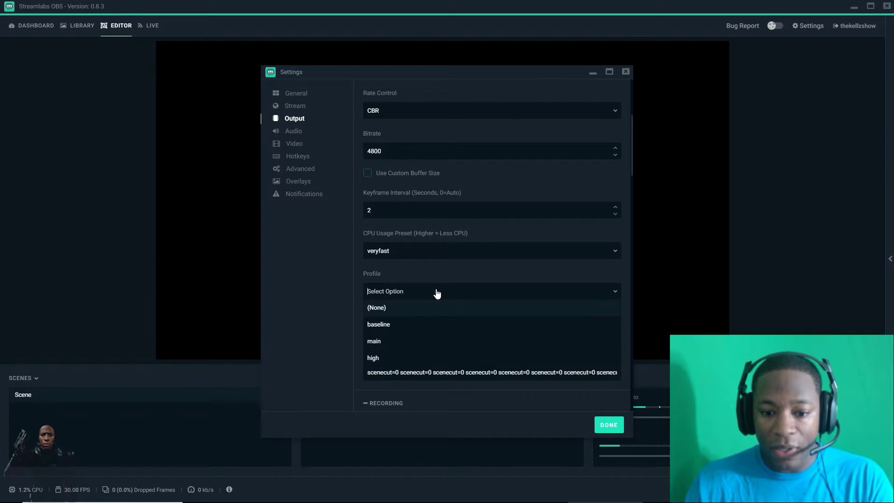
left_click(424, 358)
left_click(440, 338)
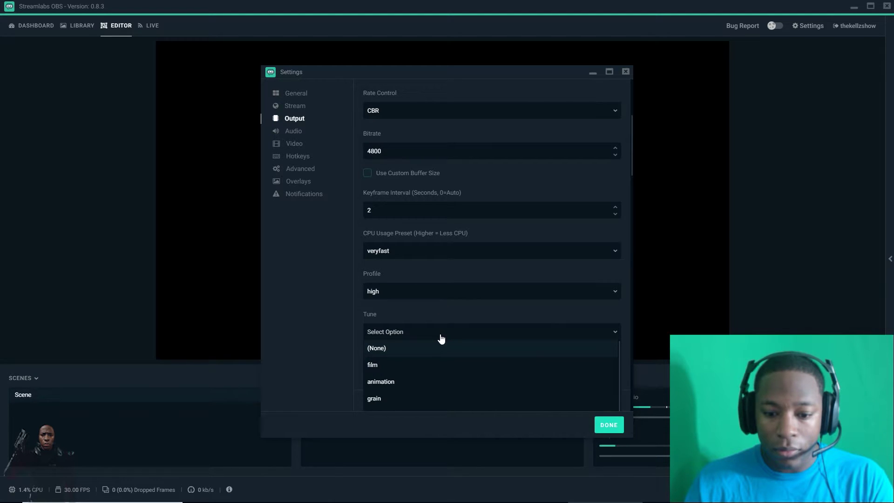
left_click(425, 350)
scroll(374, 210, "up", 1)
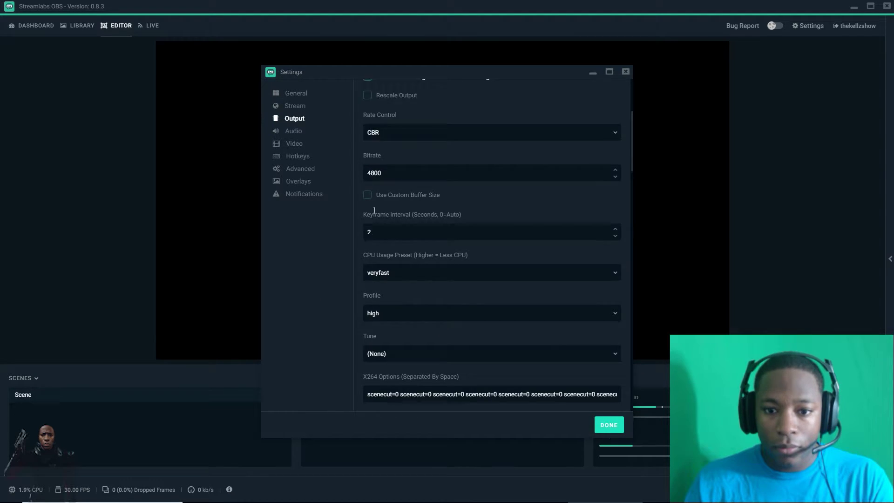
scroll(375, 211, "up", 7)
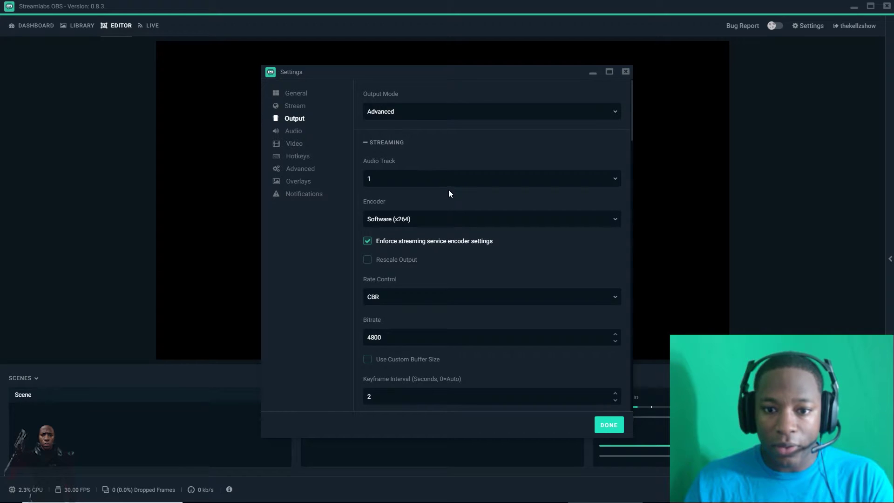
- In Video settings, choose the Lanczos downscale filter and 60 FPS
left_click(293, 132)
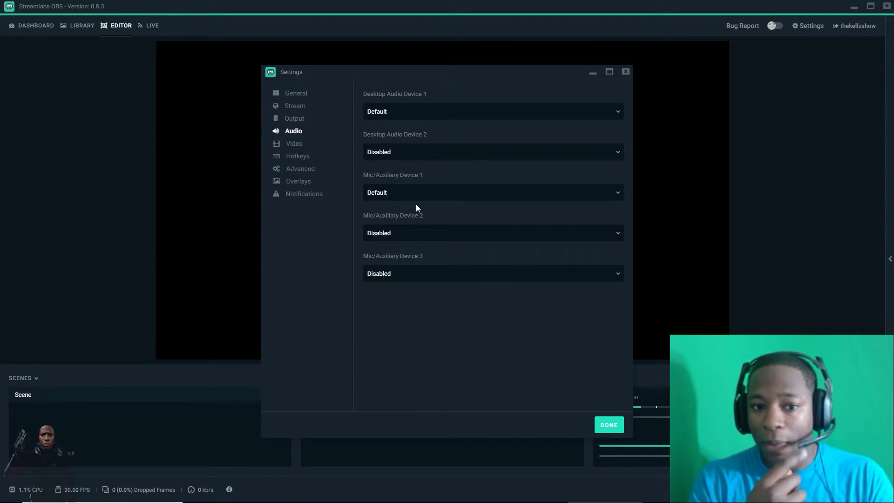
left_click(301, 147)
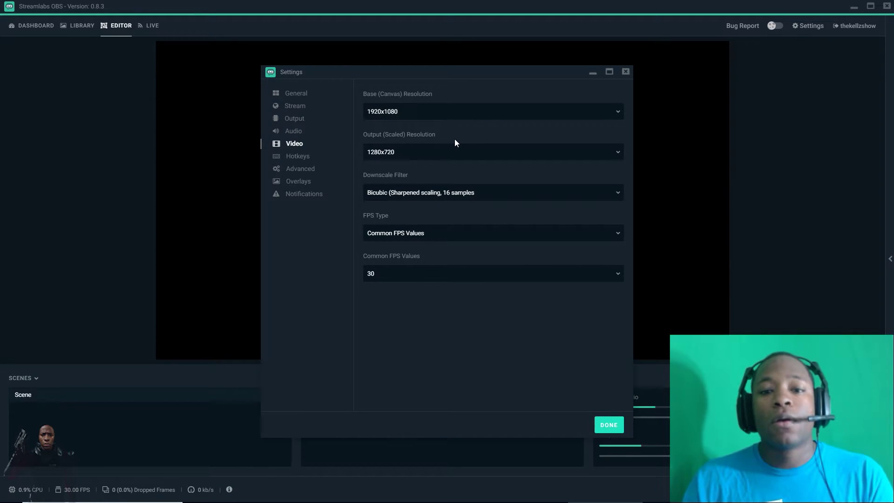
left_click(525, 199)
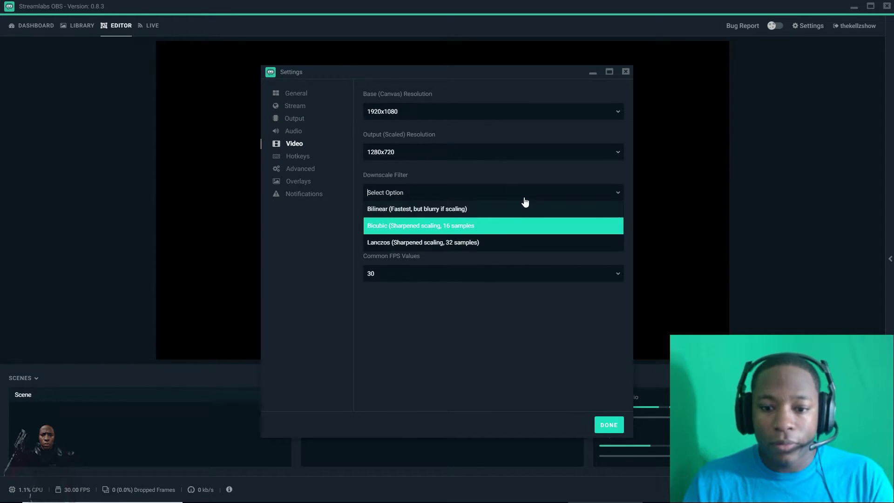
left_click(473, 243)
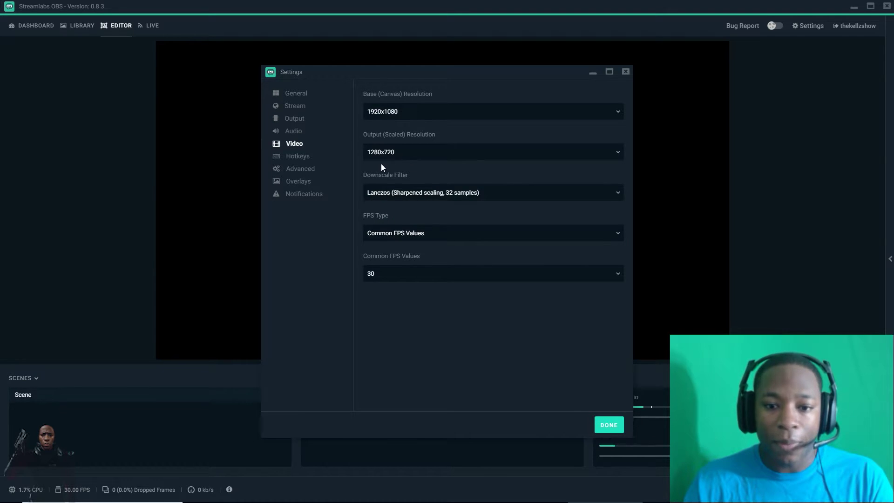
left_click(432, 279)
left_click(417, 407)
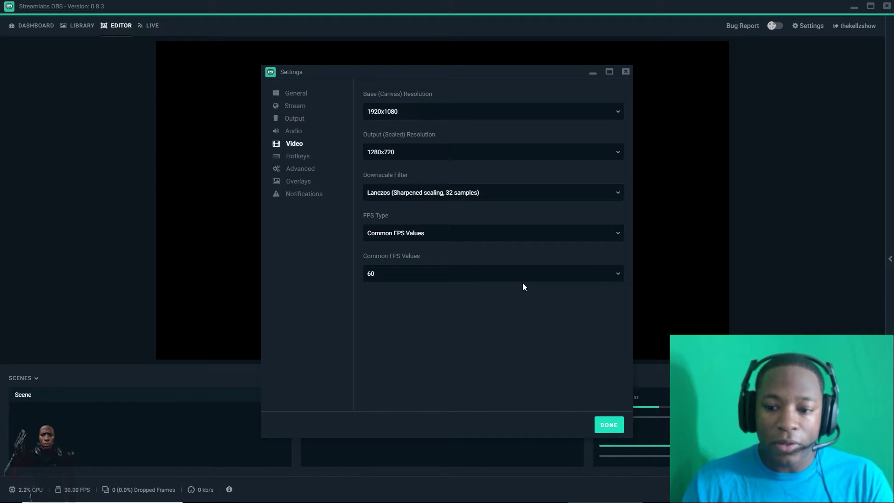
- Apply the settings, then reopen them and keep the stream server on Asia: Hong Kong
left_click(609, 425)
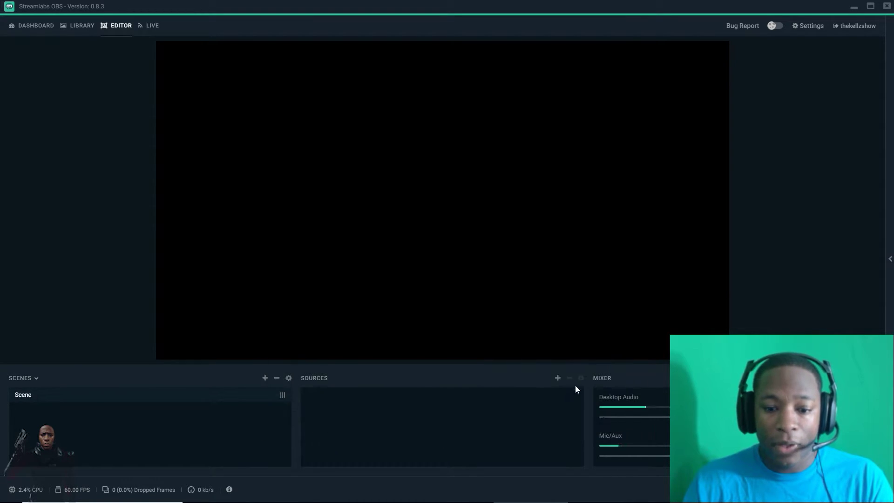
left_click(810, 27)
left_click(286, 108)
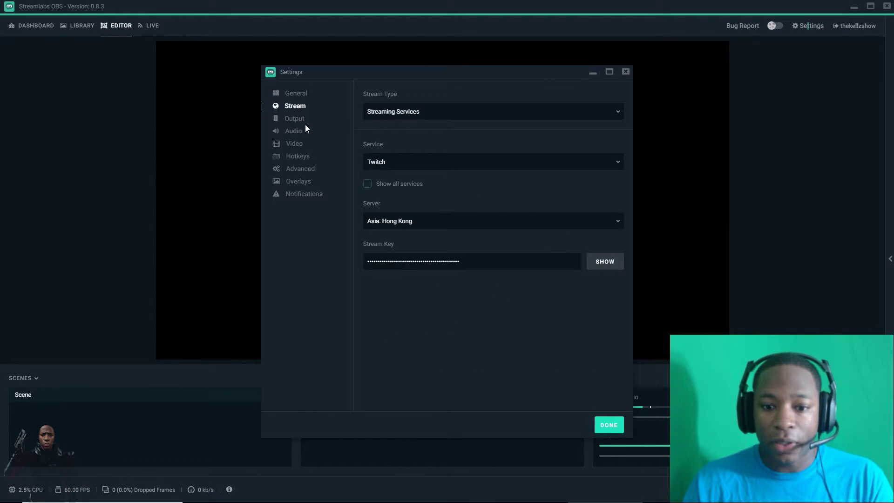
left_click(521, 224)
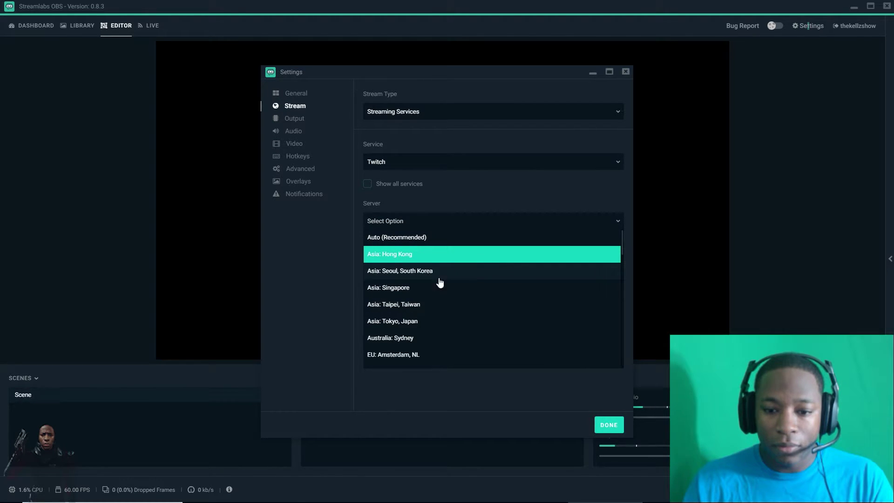
left_click(386, 253)
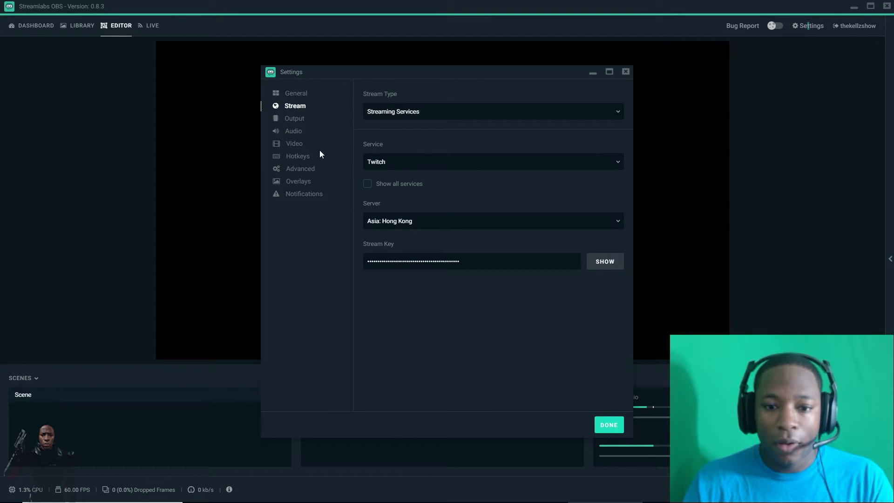
- Review the Output settings and move on to the Audio settings
left_click(294, 122)
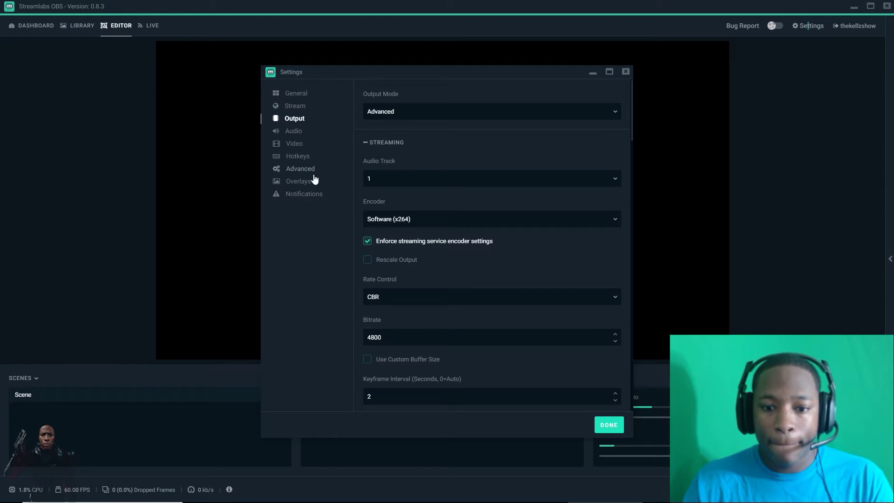
scroll(452, 231, "down", 7)
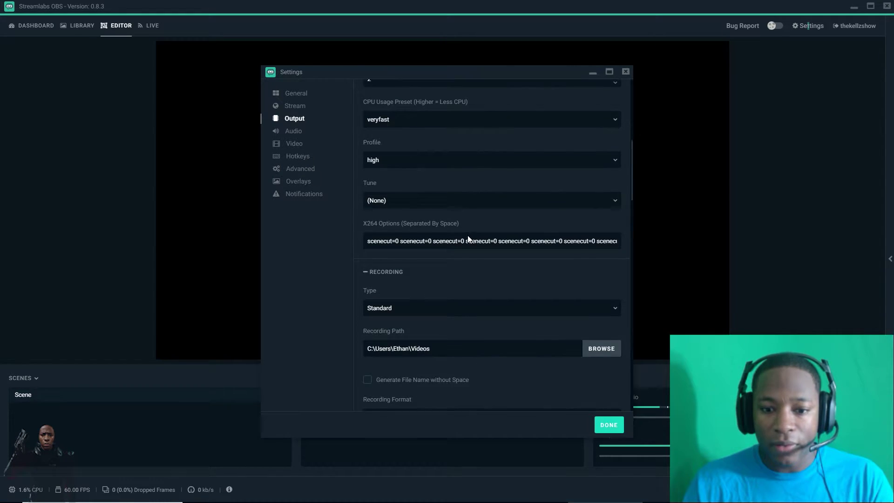
scroll(465, 242, "down", 5)
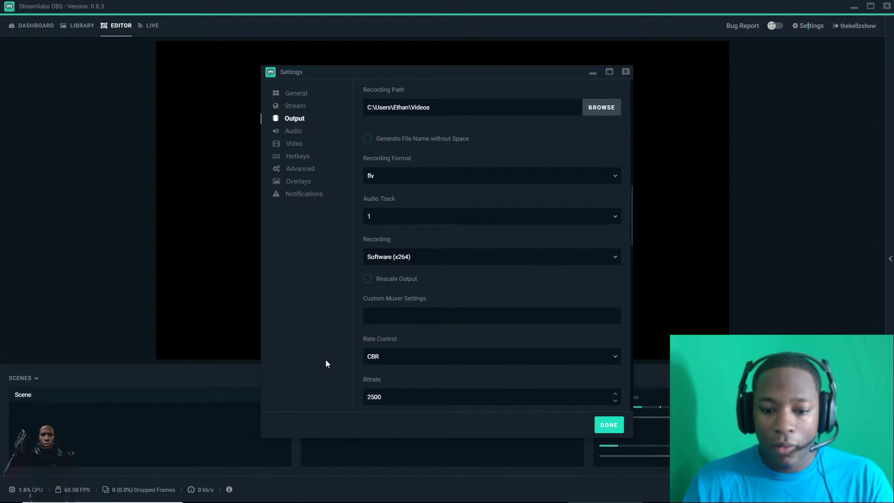
scroll(466, 342, "down", 3)
scroll(474, 337, "up", 3)
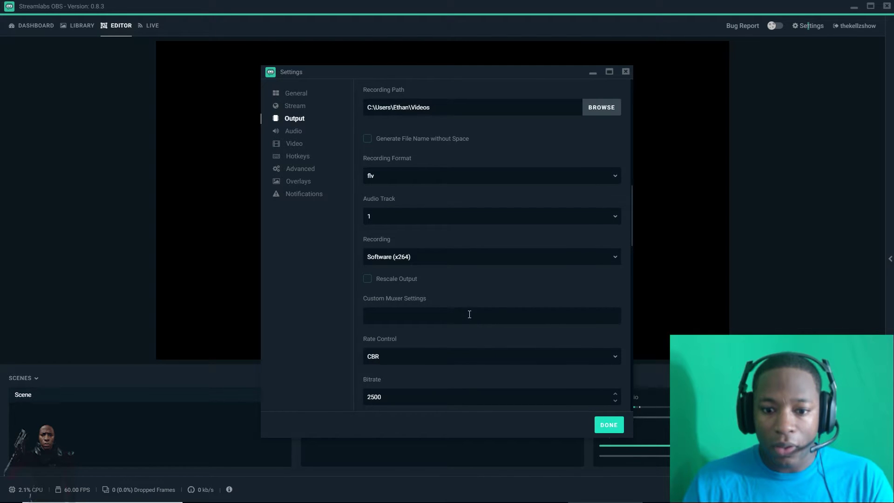
scroll(386, 285, "up", 6)
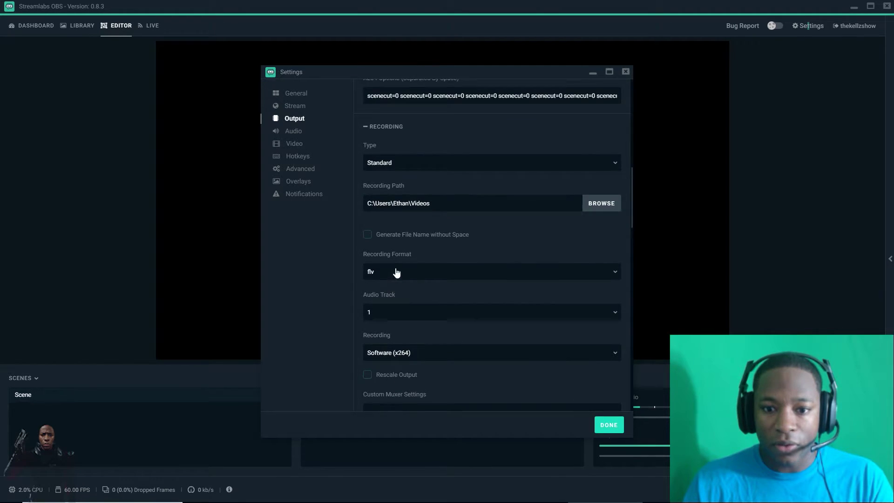
scroll(397, 269, "up", 2)
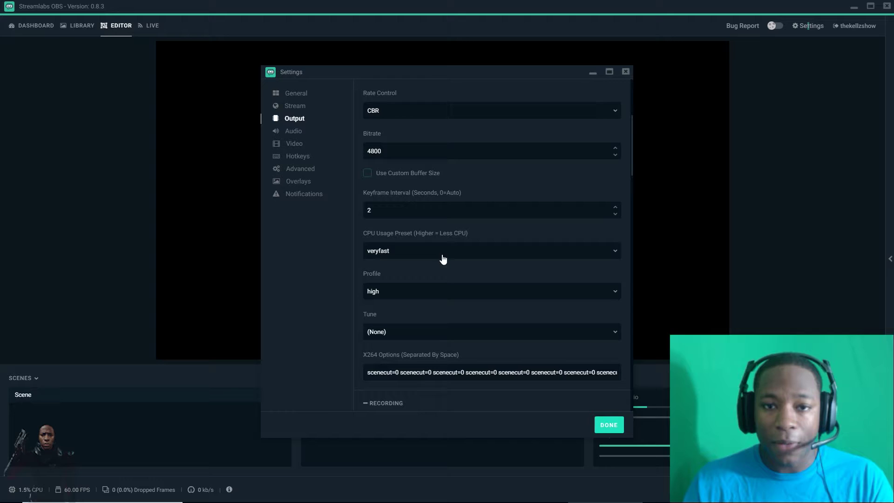
scroll(445, 283, "up", 4)
left_click(293, 131)
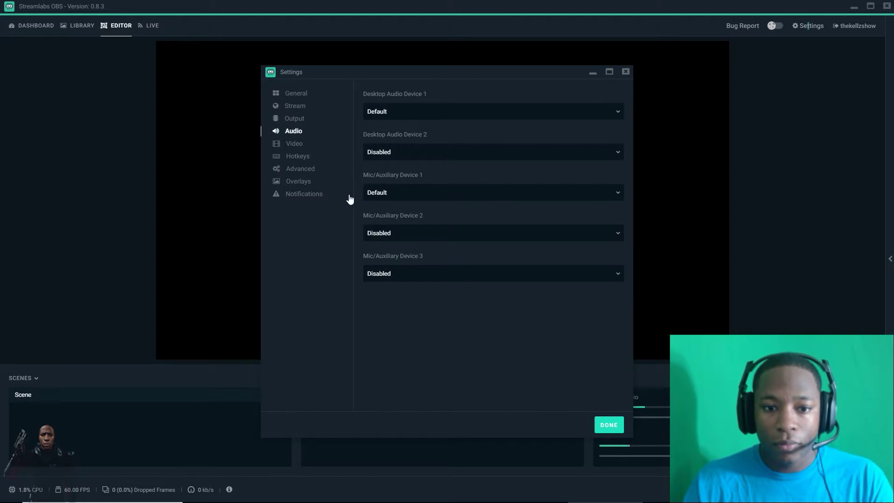
- Add an Alert Box widget with its default name and move it toward the canvas centre
left_click(626, 74)
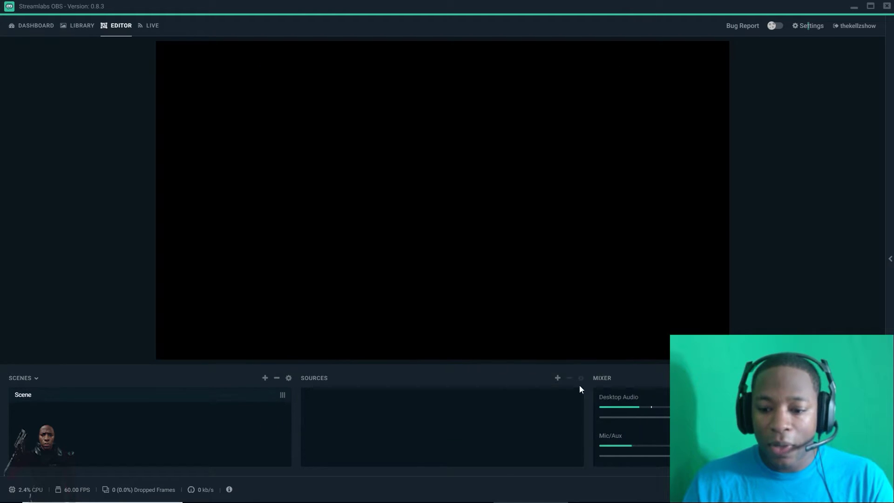
left_click(558, 378)
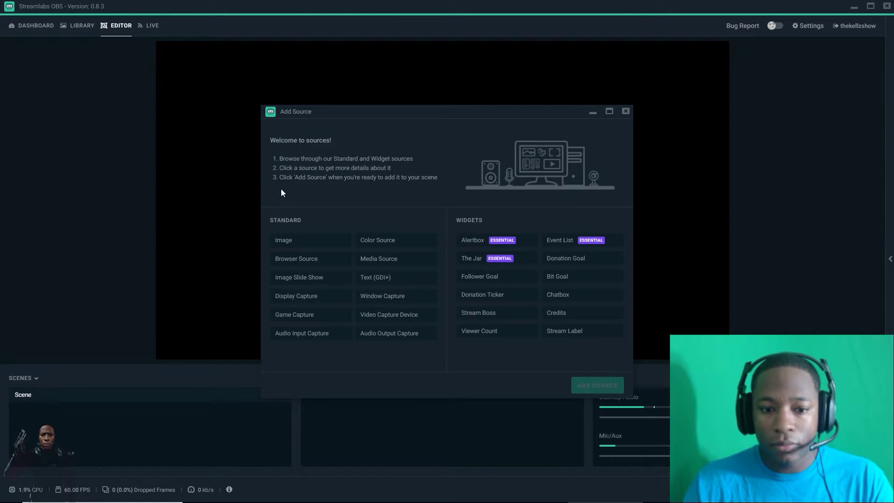
left_click(518, 247)
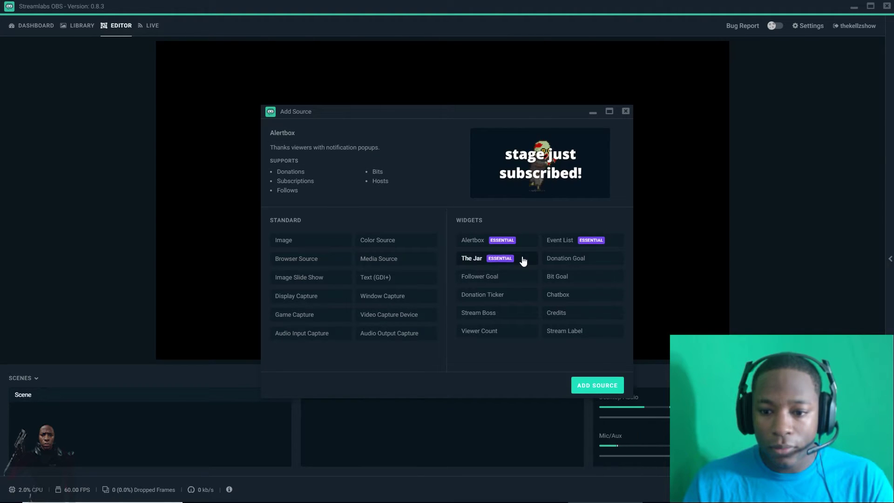
left_click(598, 385)
left_click(515, 294)
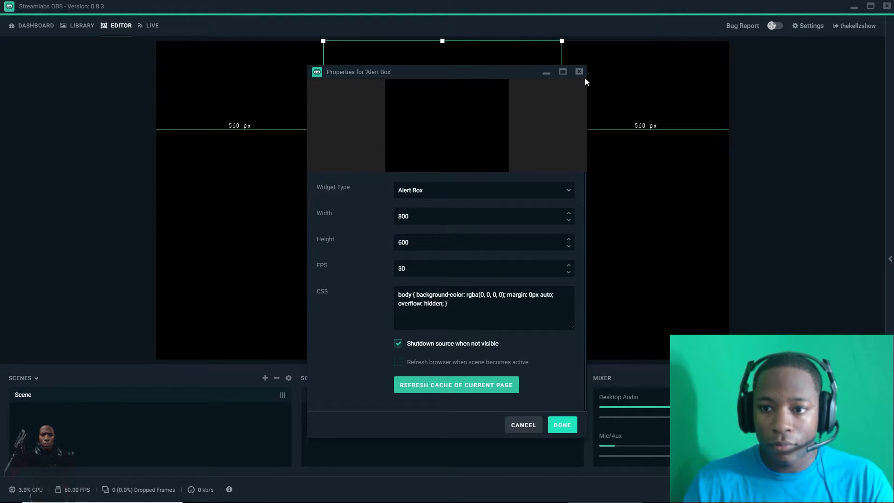
left_click(551, 426)
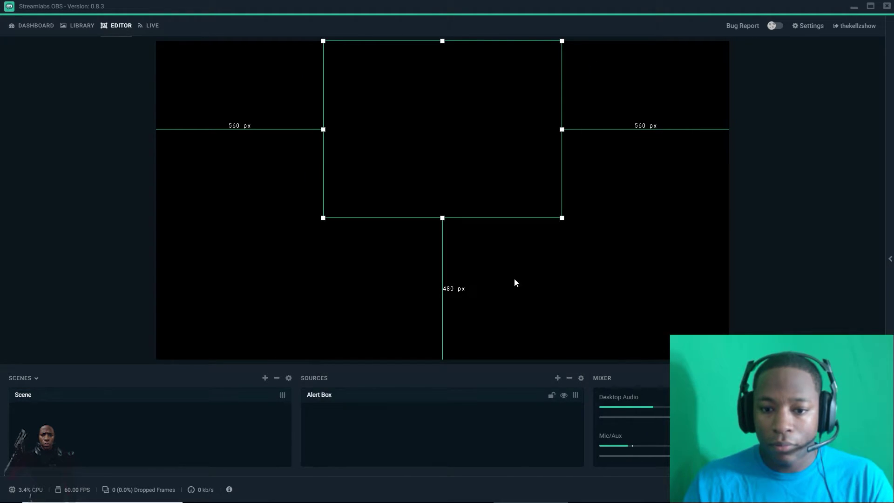
left_click_drag(443, 112, 419, 177)
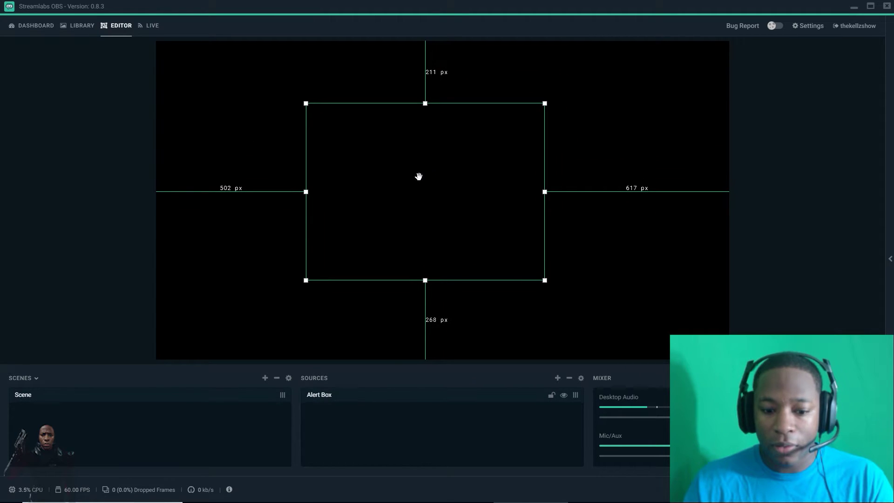
left_click(558, 378)
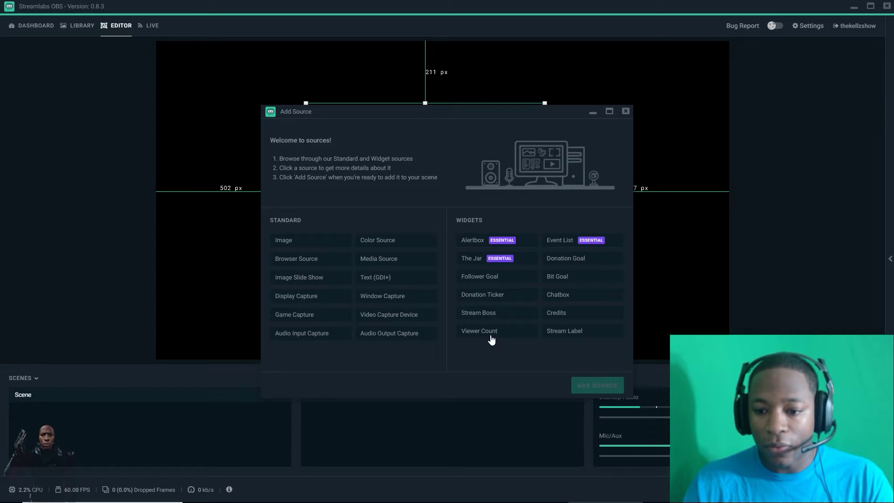
- Add a Game Capture of the Overwatch window and layer it beneath Alert Box
left_click(302, 316)
left_click(611, 388)
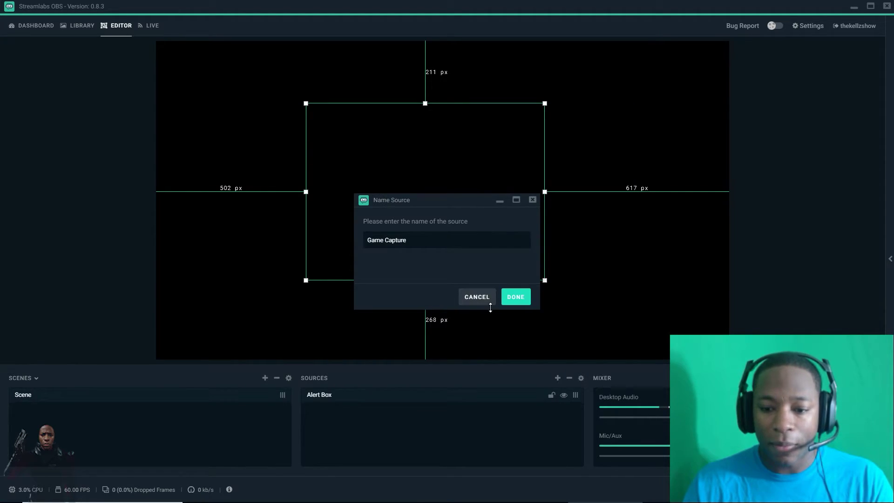
left_click(520, 303)
left_click(496, 191)
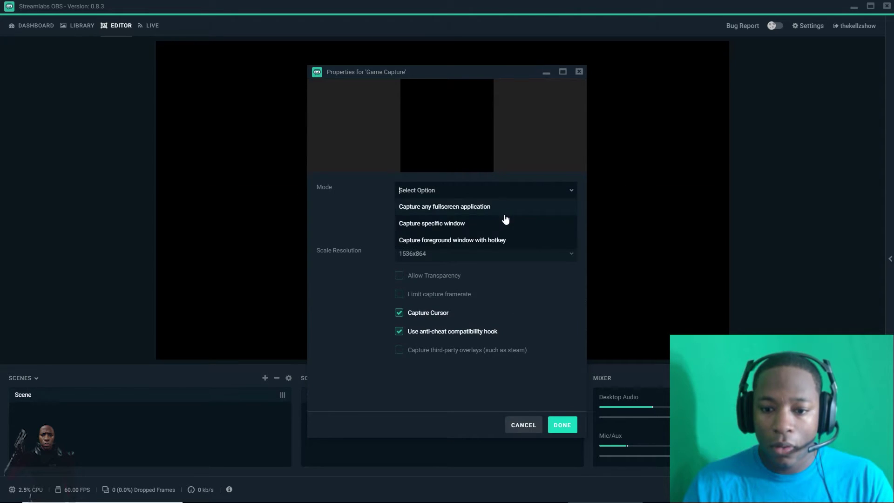
left_click(499, 223)
left_click(500, 217)
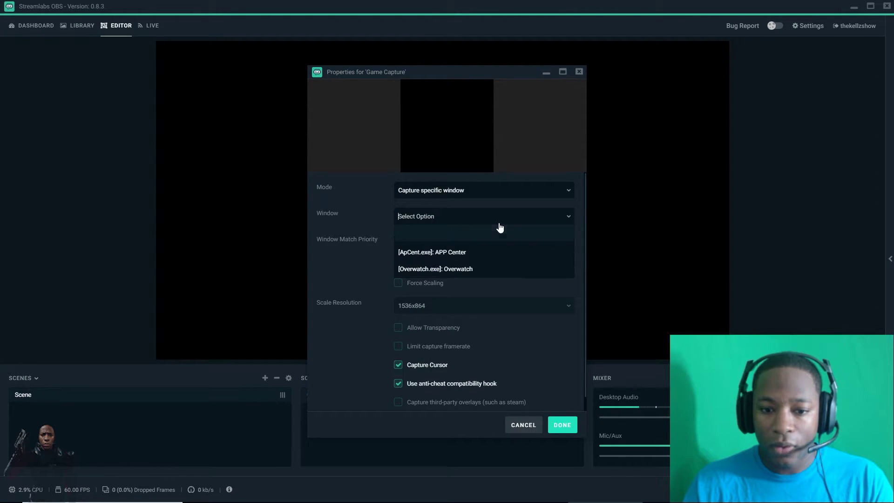
left_click(498, 269)
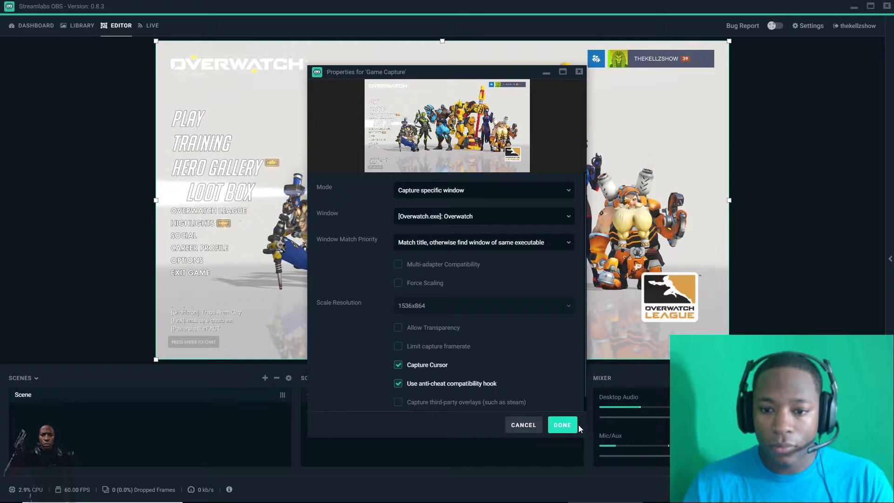
left_click(564, 425)
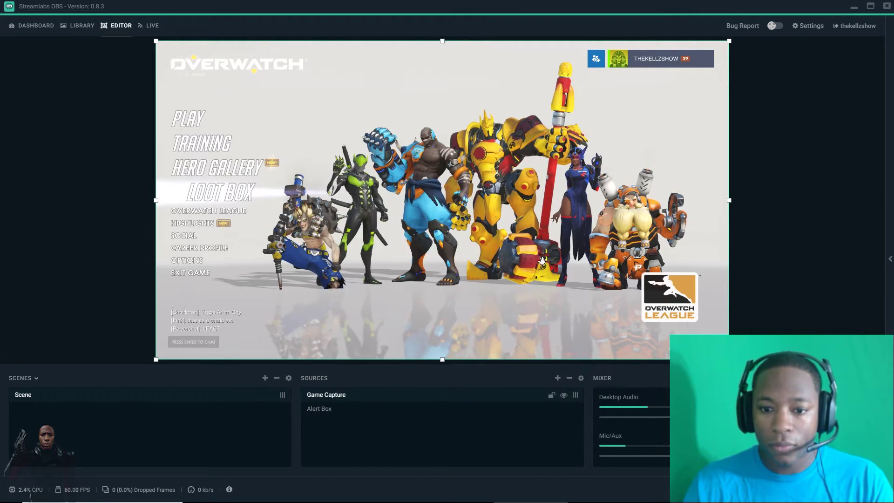
left_click_drag(344, 395, 367, 418)
left_click(344, 395)
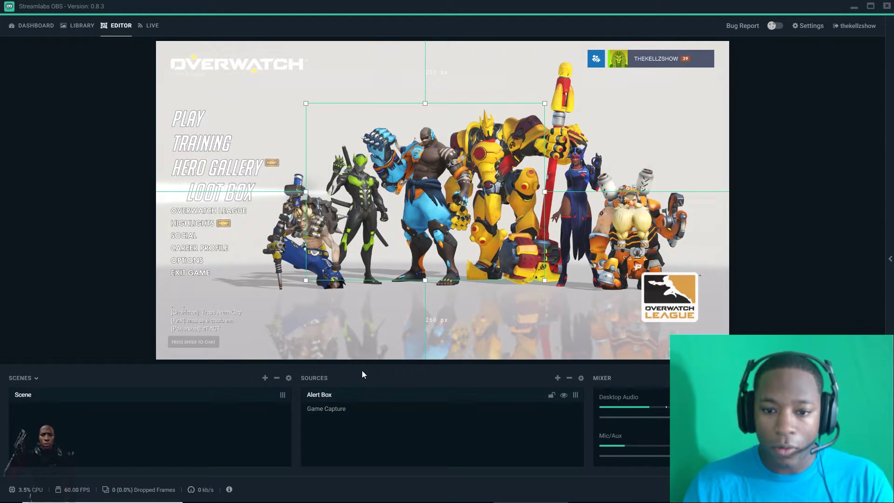
- Add The Jar widget with its default name and settings
left_click(557, 378)
left_click(489, 255)
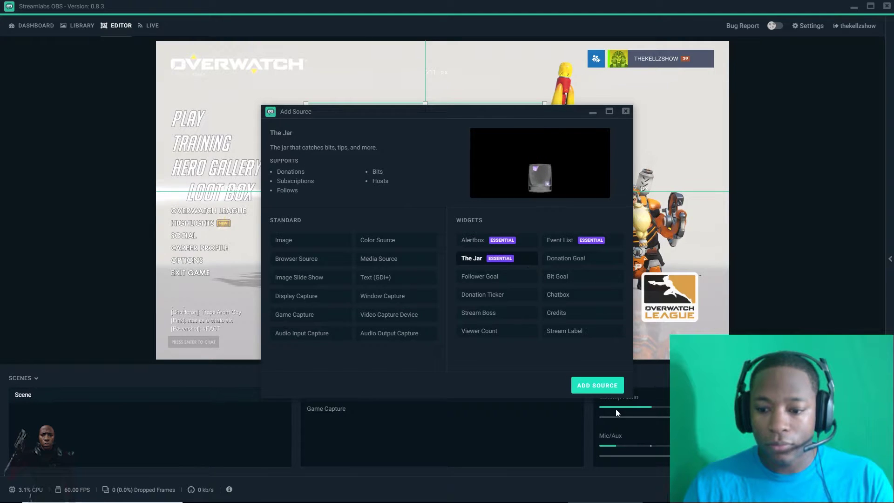
left_click(602, 384)
left_click(512, 298)
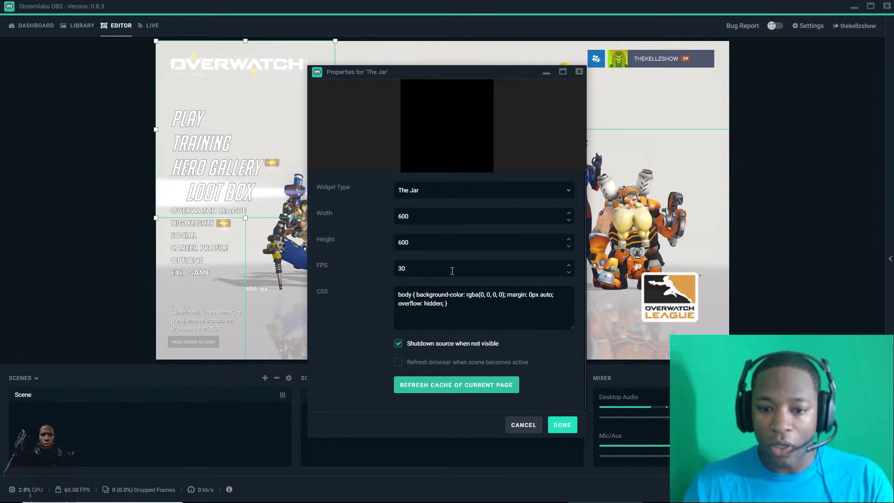
left_click(562, 425)
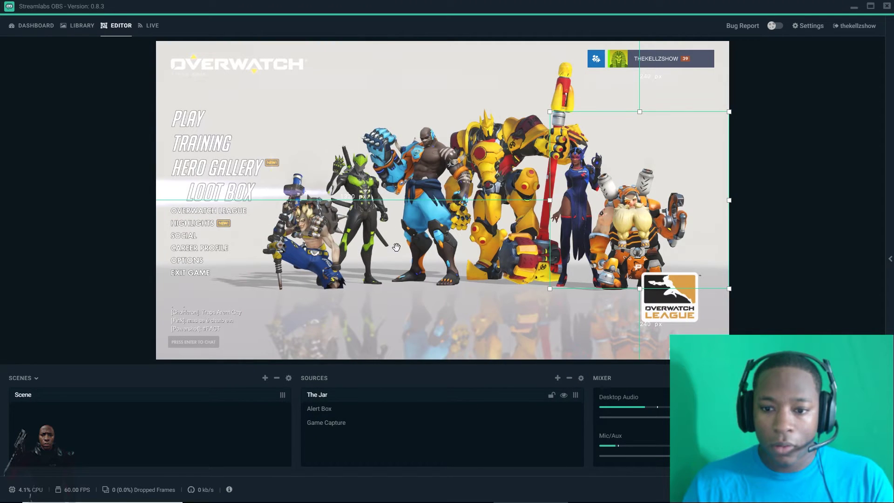
- Move The Jar to the canvas's lower left and shrink it into the corner
left_click(336, 422)
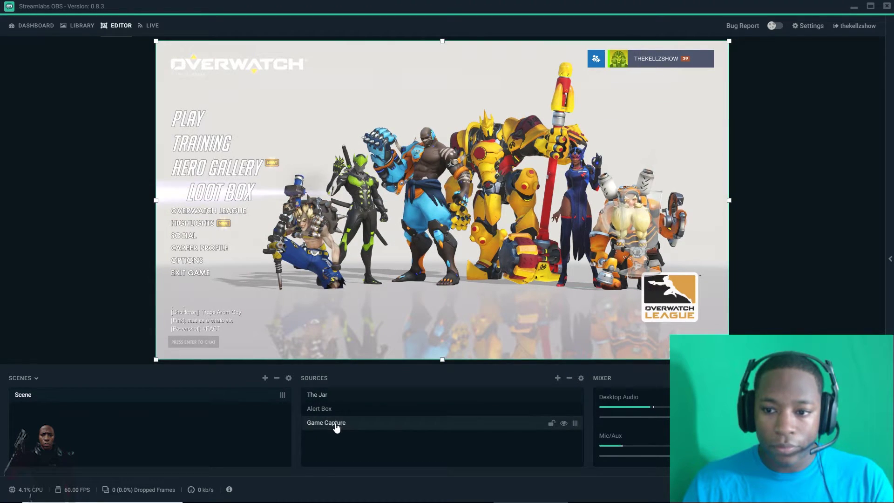
left_click(328, 396)
left_click_drag(705, 209, 269, 295)
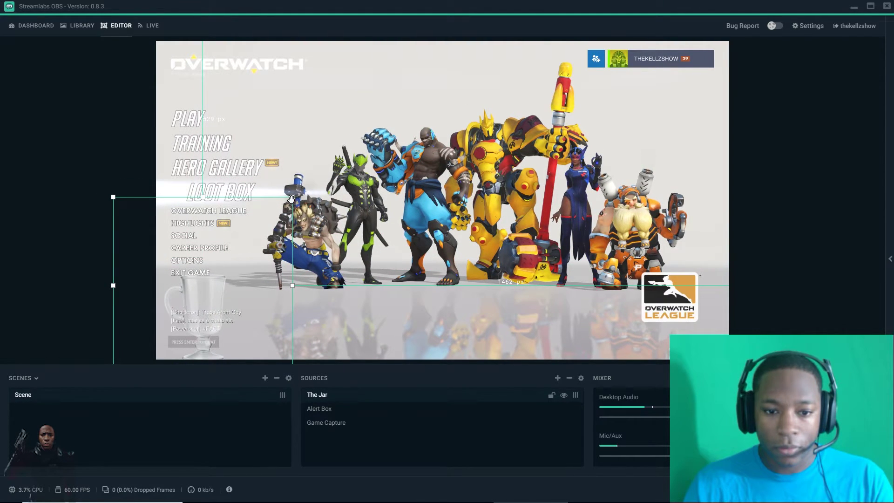
left_click(445, 494)
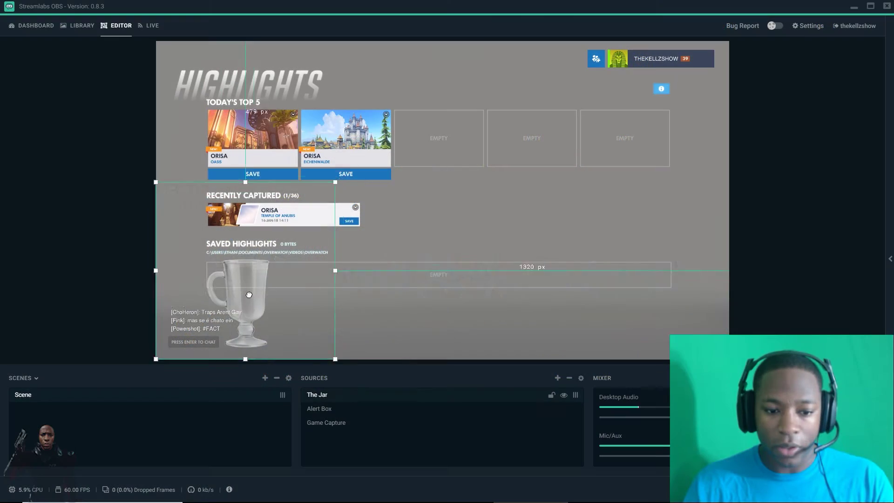
left_click_drag(251, 309, 206, 310)
left_click_drag(292, 194, 254, 243)
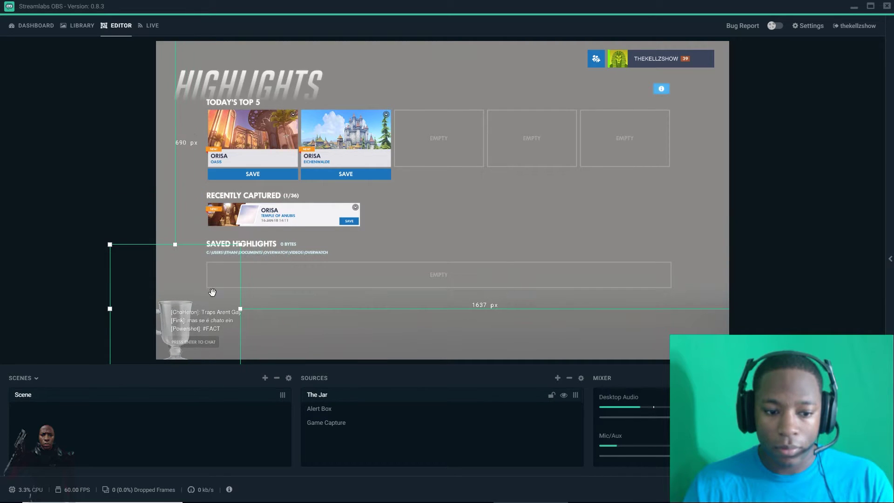
left_click_drag(208, 344, 216, 339)
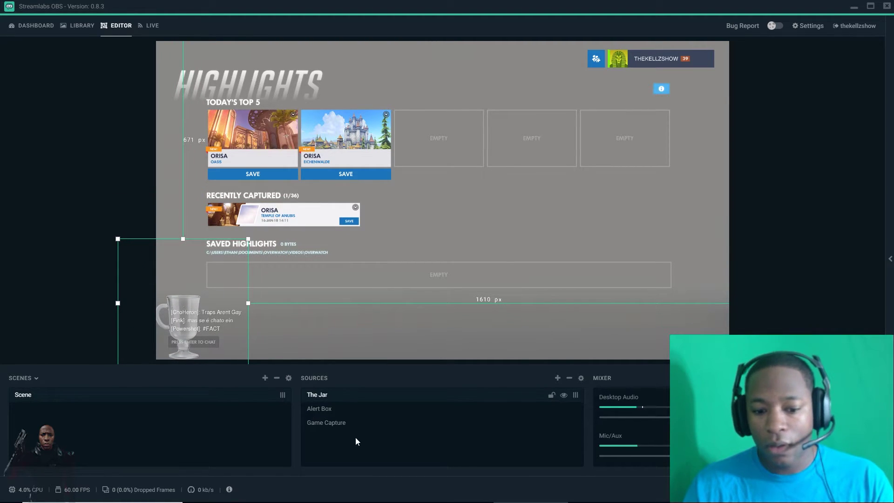
- Add a Donation Goal widget with its default name and drag it to the lower right
left_click(558, 378)
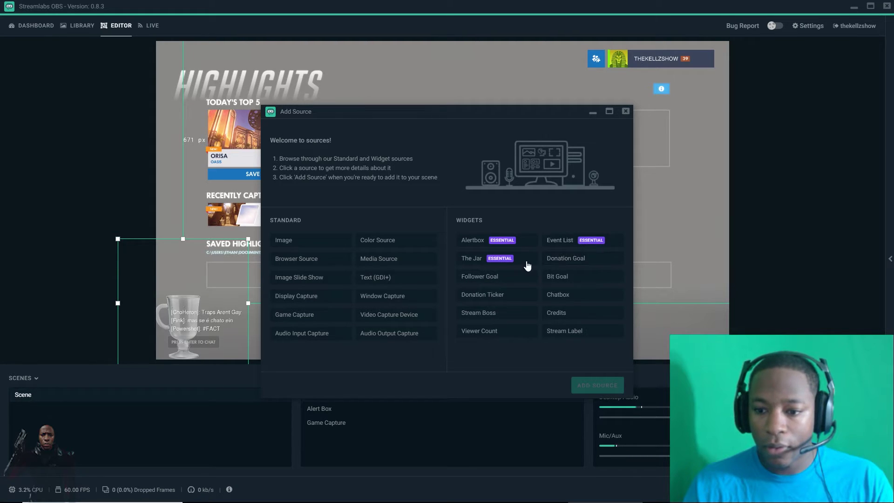
left_click(578, 259)
left_click(583, 390)
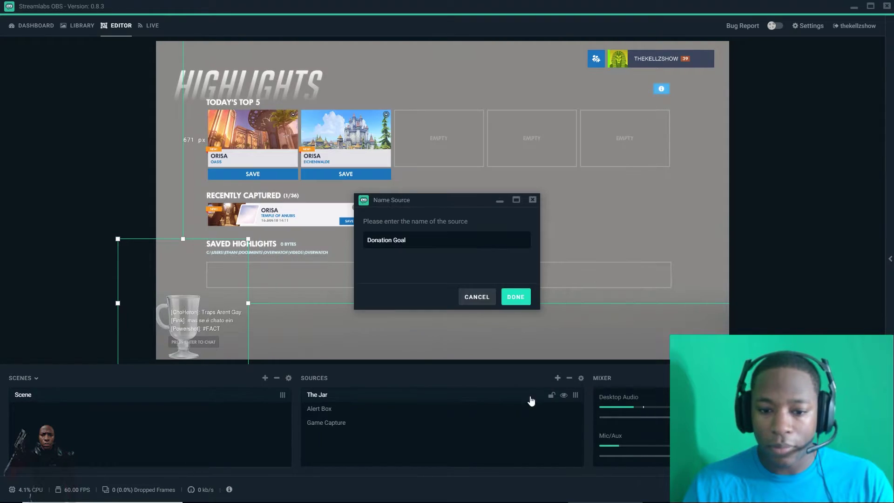
key("Return")
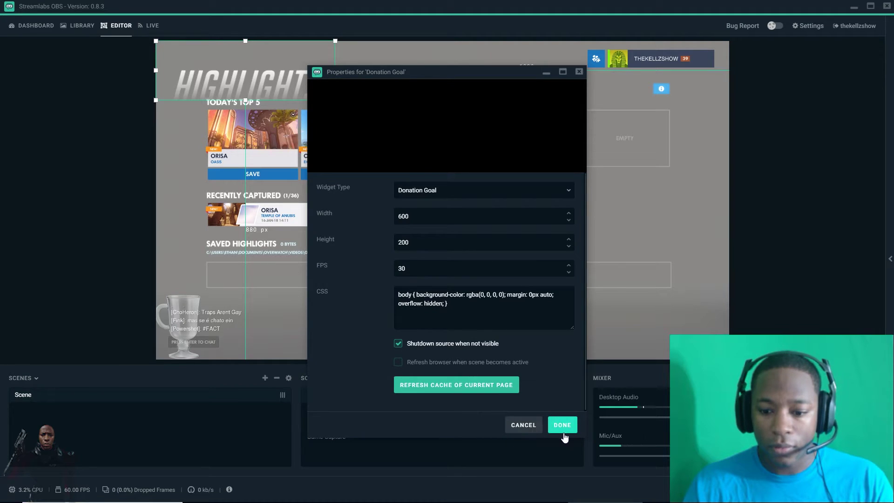
left_click(563, 426)
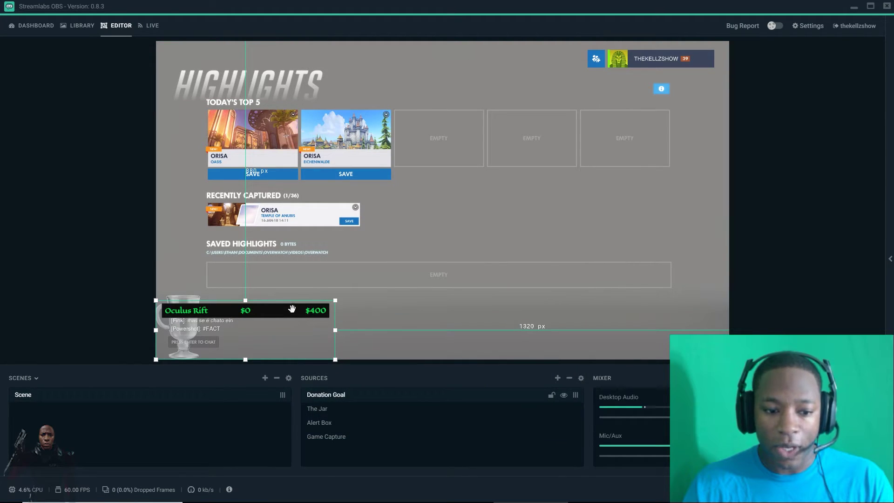
left_click_drag(292, 309, 686, 350)
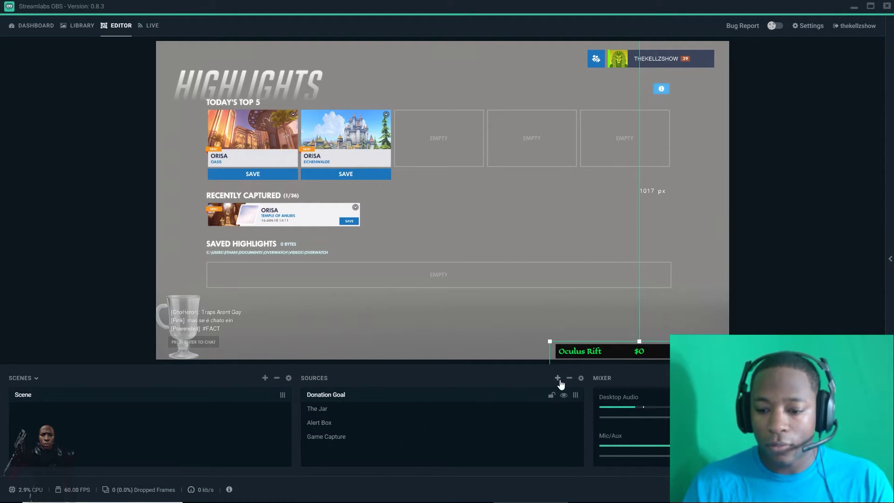
- Start adding a Follower Goal widget, then back out at the naming stage
left_click(558, 378)
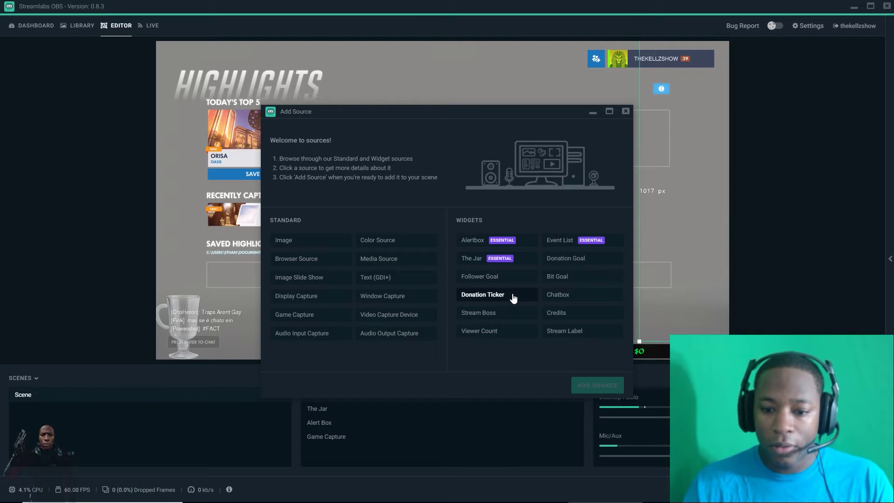
left_click(510, 279)
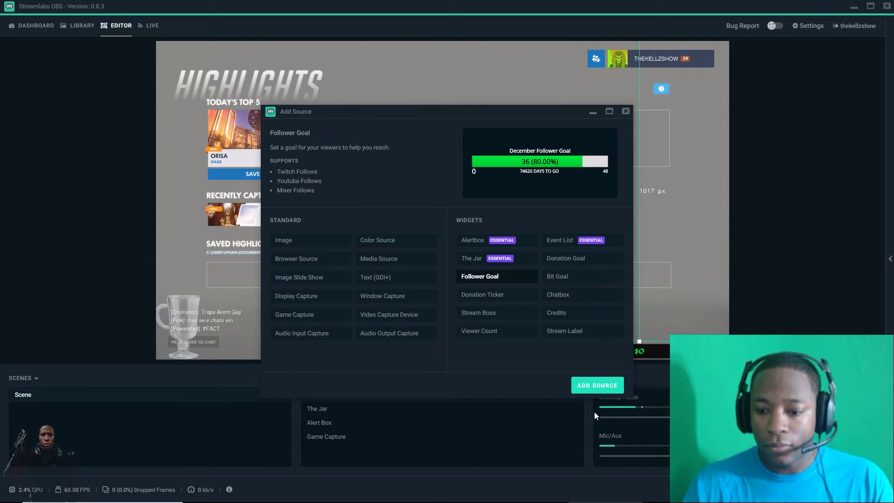
left_click(594, 390)
left_click(517, 301)
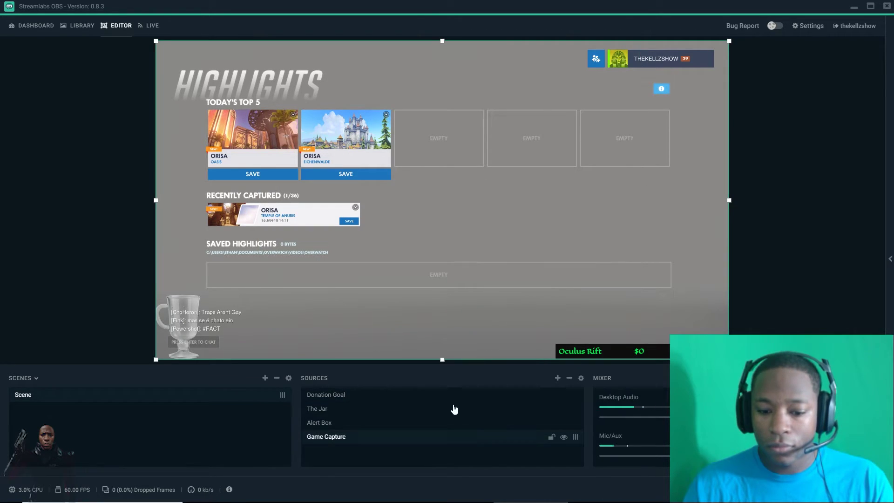
- Add the Follower Goal widget named 'Follower Goal' and drag it to the canvas's top right
left_click(558, 378)
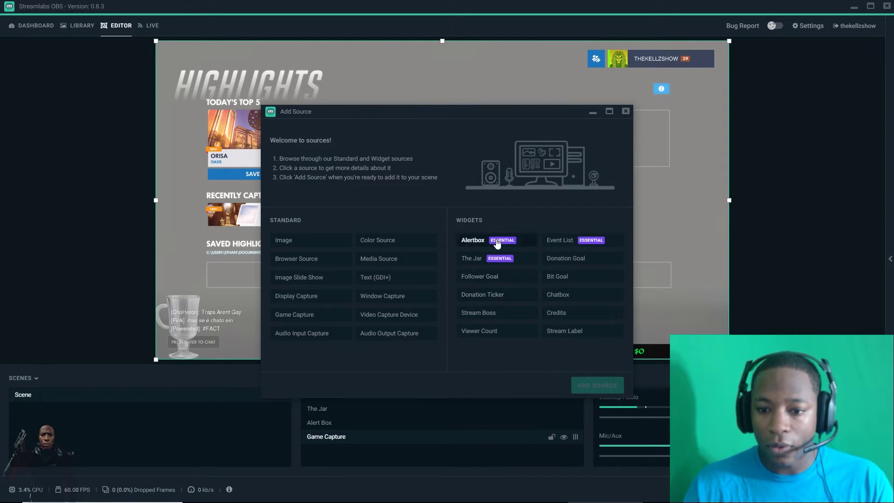
left_click(494, 279)
left_click(592, 386)
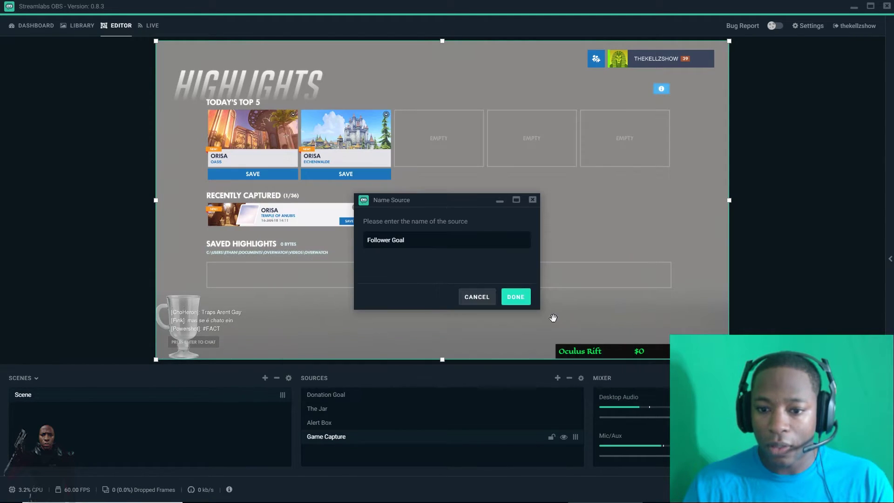
left_click(508, 300)
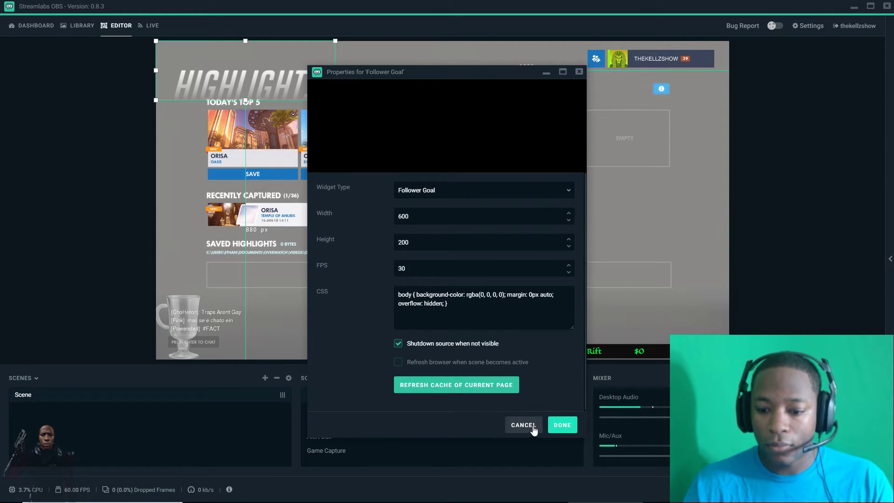
left_click(563, 425)
left_click_drag(270, 319, 619, 76)
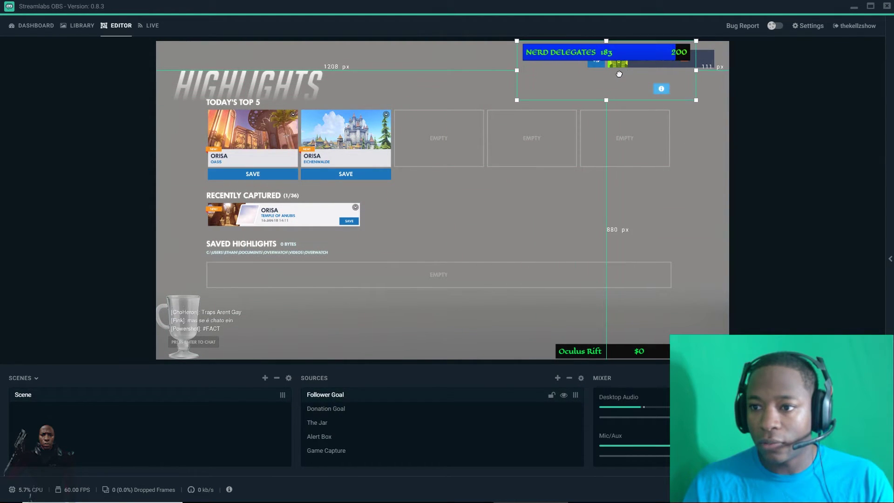
- Add an Event List widget with its default name and drag it to the canvas's lower right
left_click(558, 378)
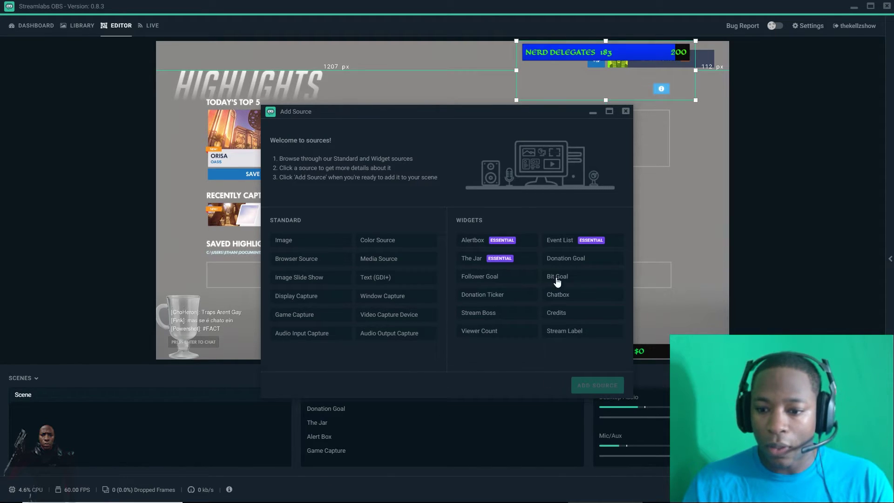
left_click(567, 244)
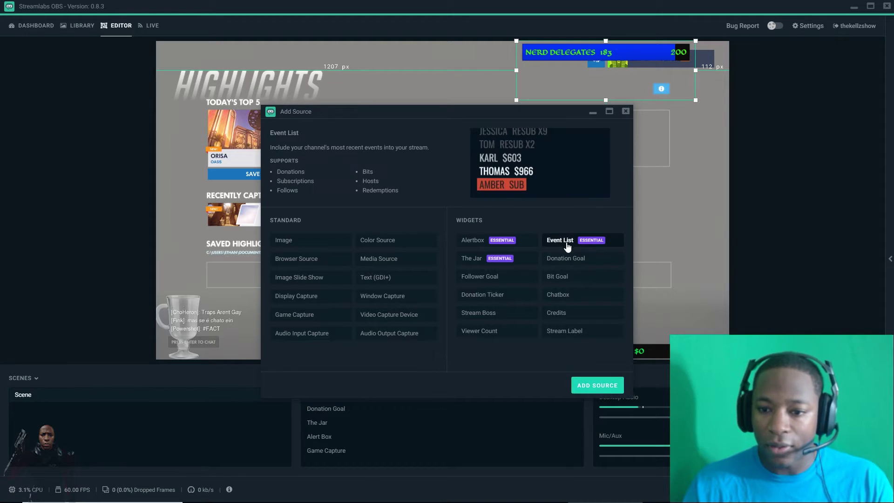
left_click(608, 389)
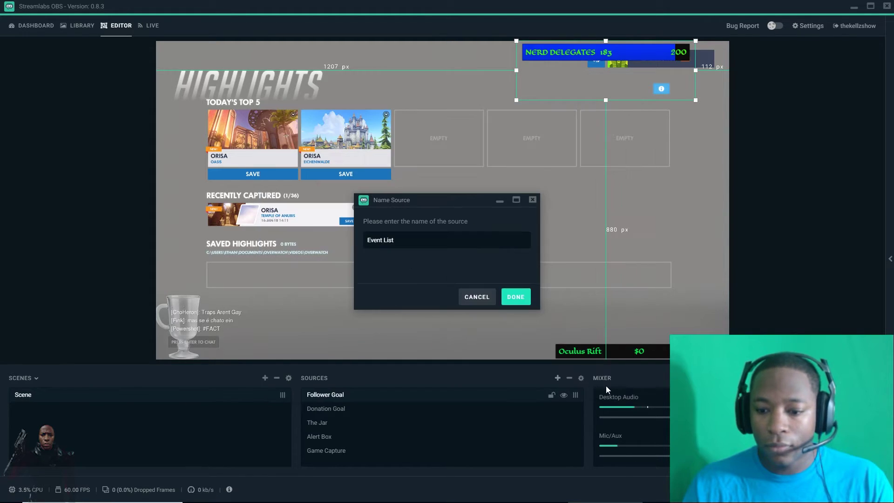
left_click(517, 296)
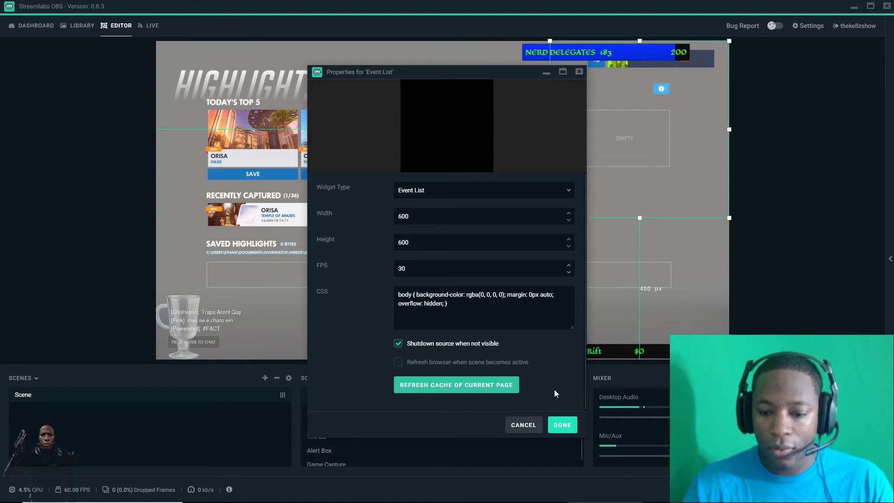
left_click(565, 426)
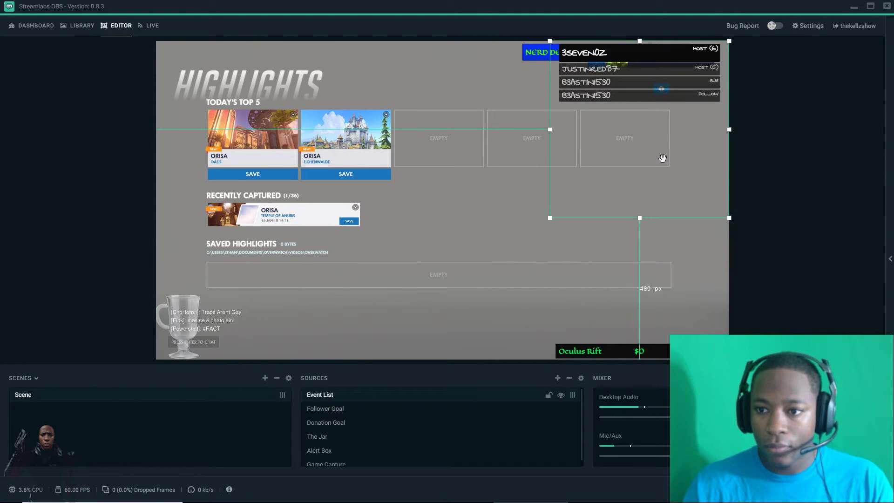
left_click_drag(660, 157, 654, 288)
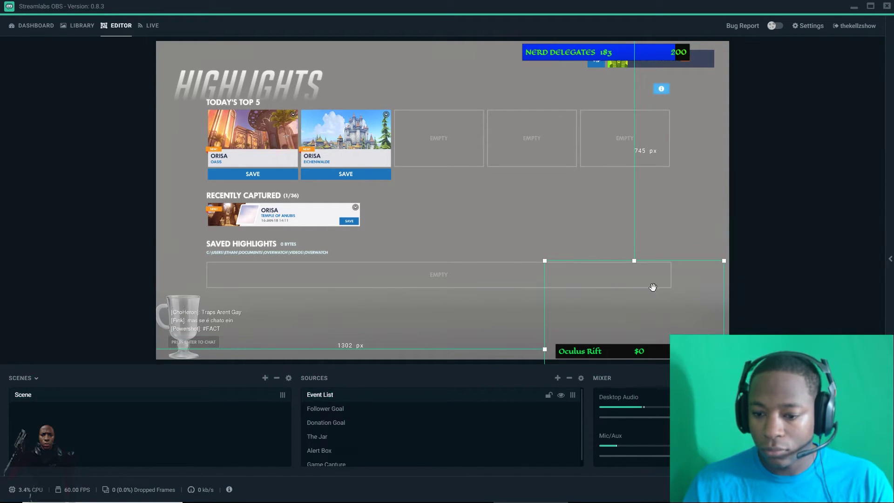
- Add a Viewer Count widget with its default name and move it to the lower-left corner
left_click(557, 378)
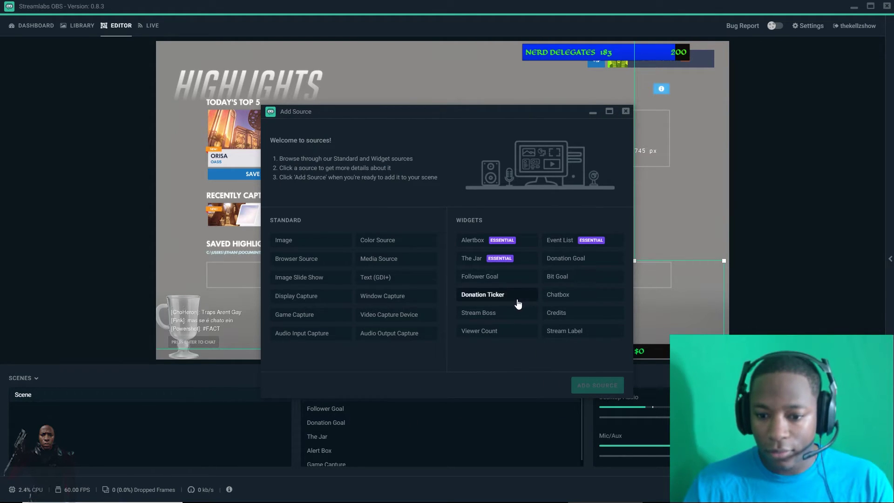
left_click(484, 332)
left_click(590, 385)
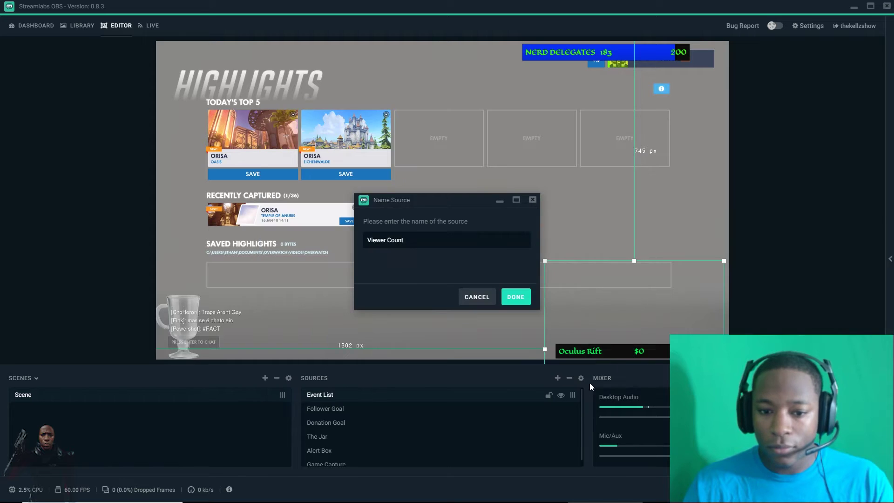
left_click(529, 305)
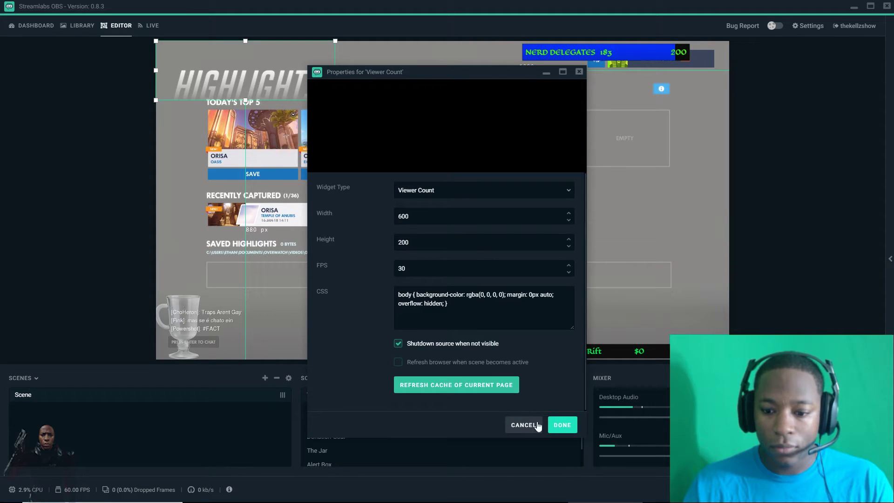
left_click(564, 427)
left_click_drag(235, 335, 213, 337)
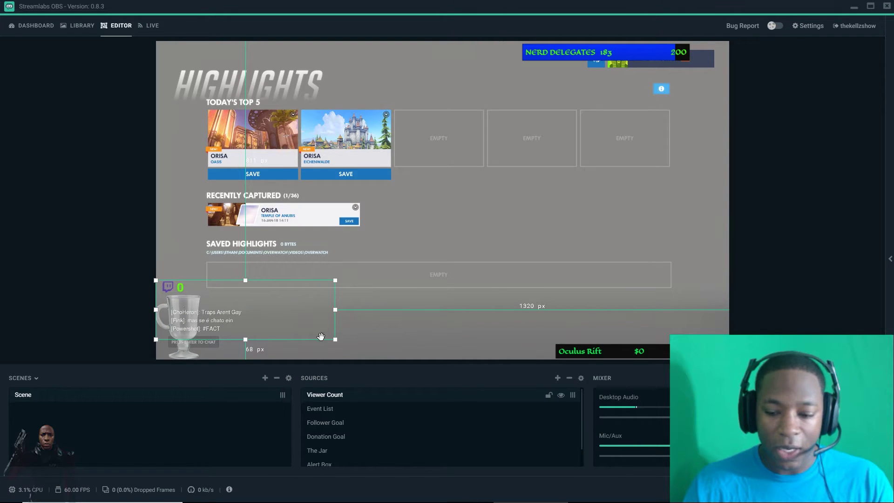
left_click(557, 378)
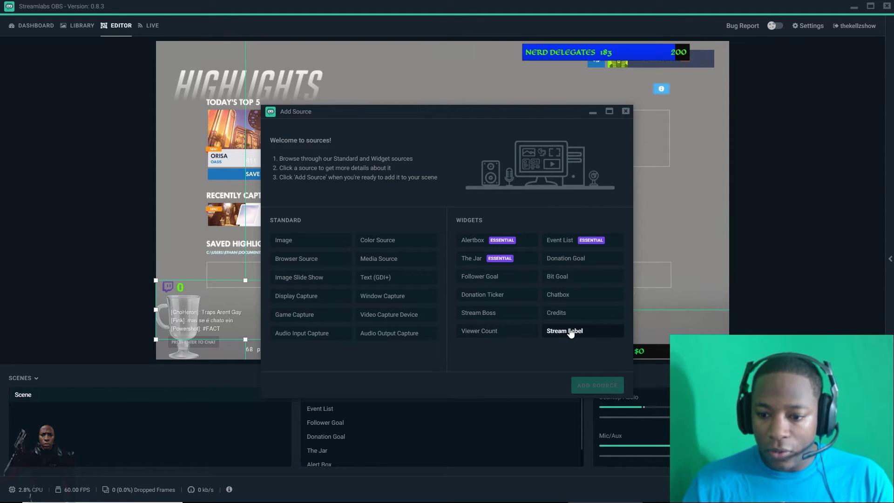
- Add a 600x600 Chat Box widget with its default name and drag it into the lower-left canvas area
left_click(576, 295)
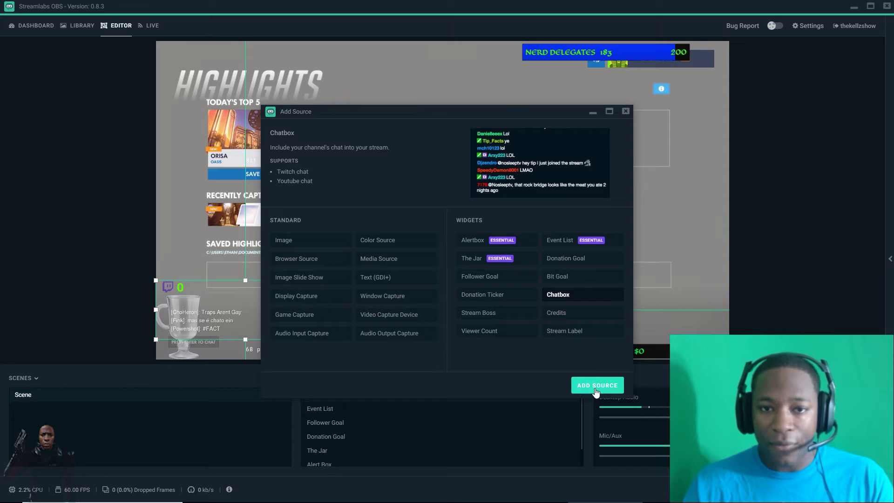
left_click(605, 384)
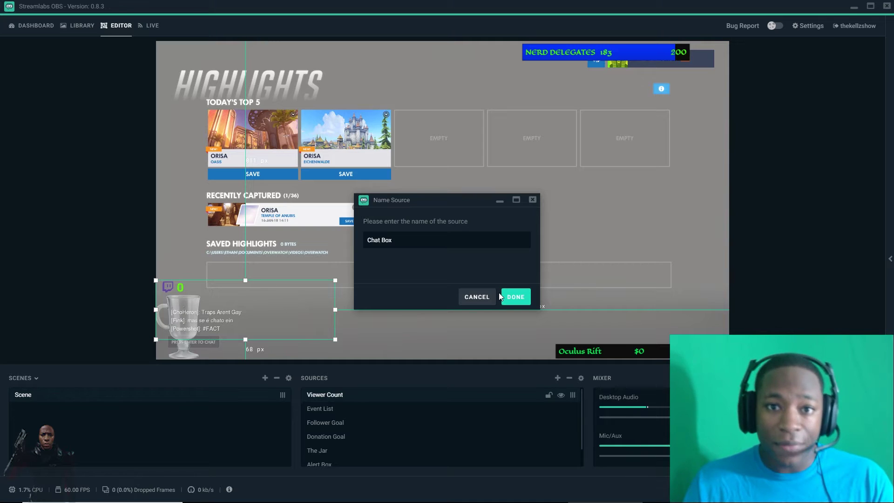
left_click(523, 302)
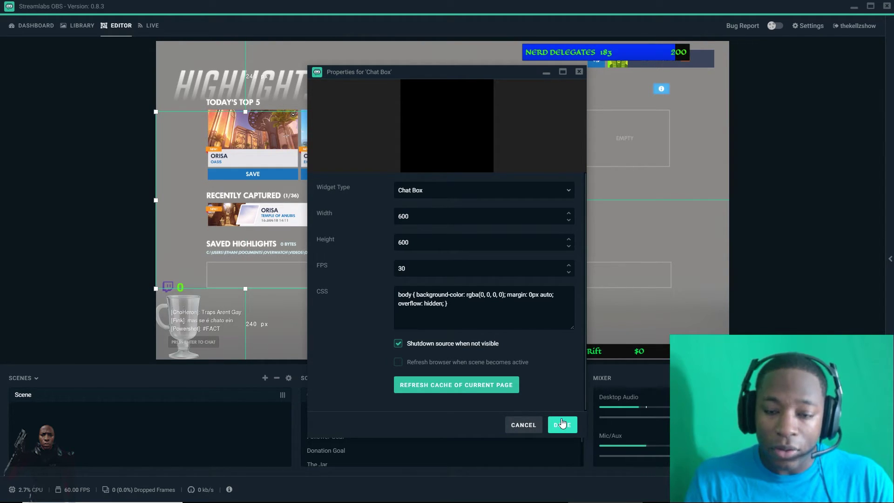
left_click(562, 424)
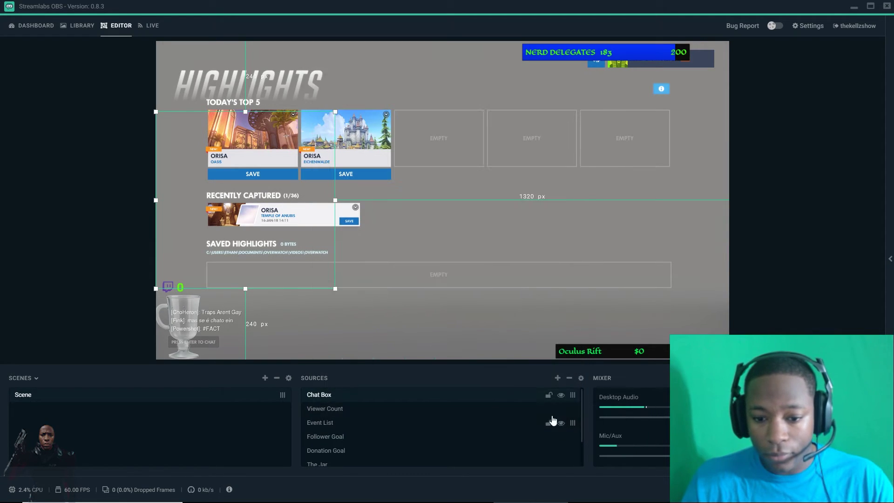
left_click_drag(228, 198, 379, 313)
left_click_drag(336, 331, 319, 339)
left_click(558, 378)
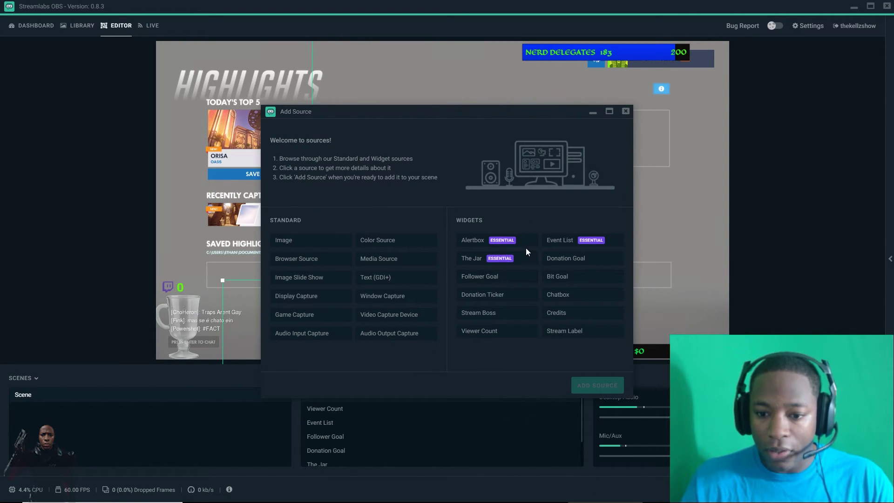
- Add a Donation Ticker widget and place it at the canvas's bottom centre beside the Donation Goal
left_click(474, 296)
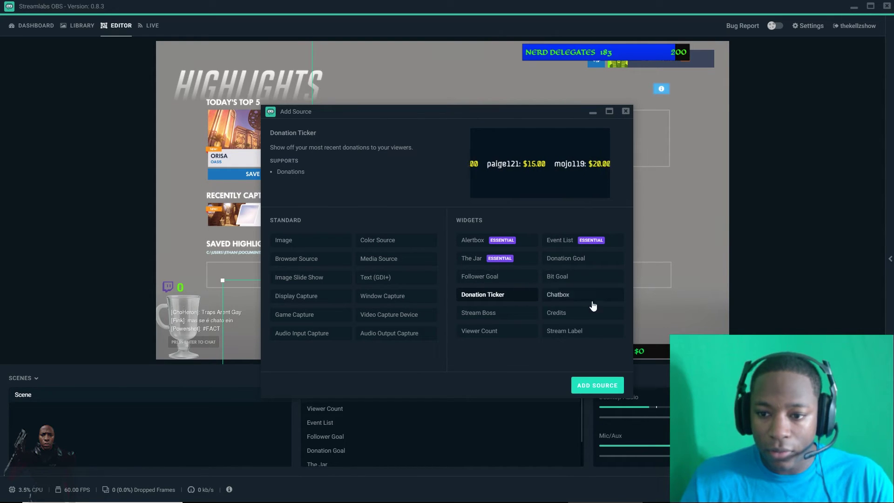
left_click(598, 386)
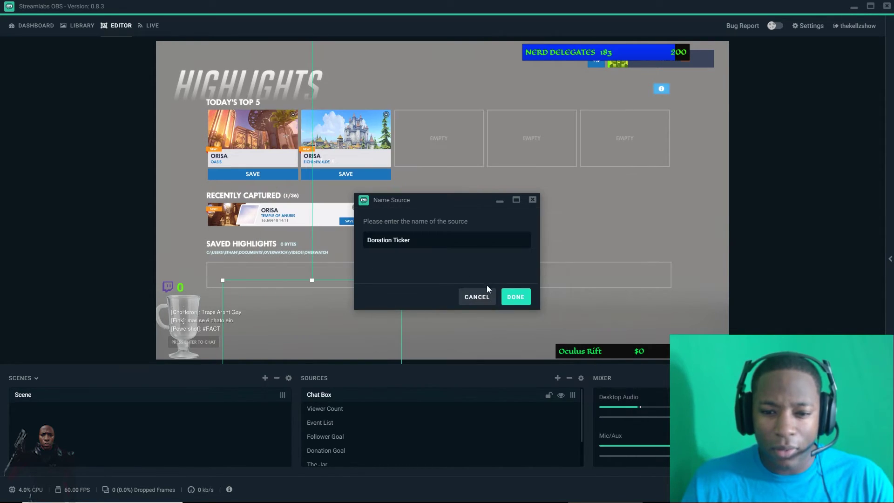
left_click(516, 299)
left_click(562, 426)
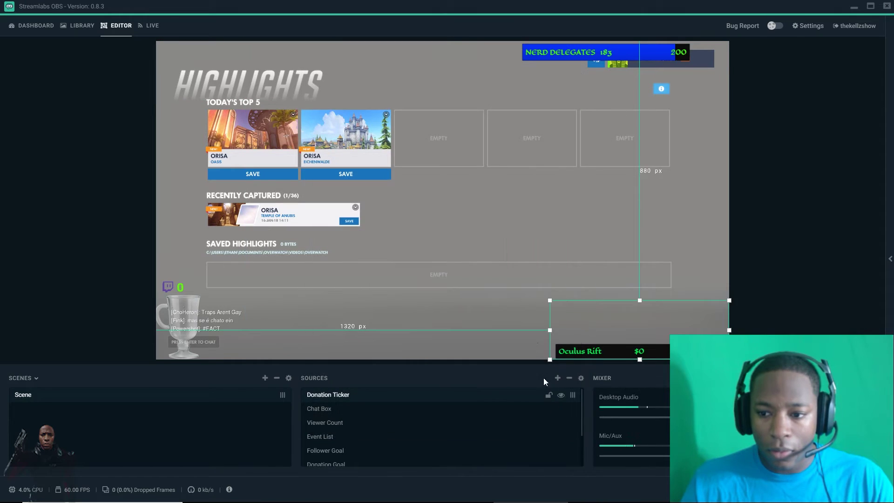
left_click_drag(671, 323, 497, 347)
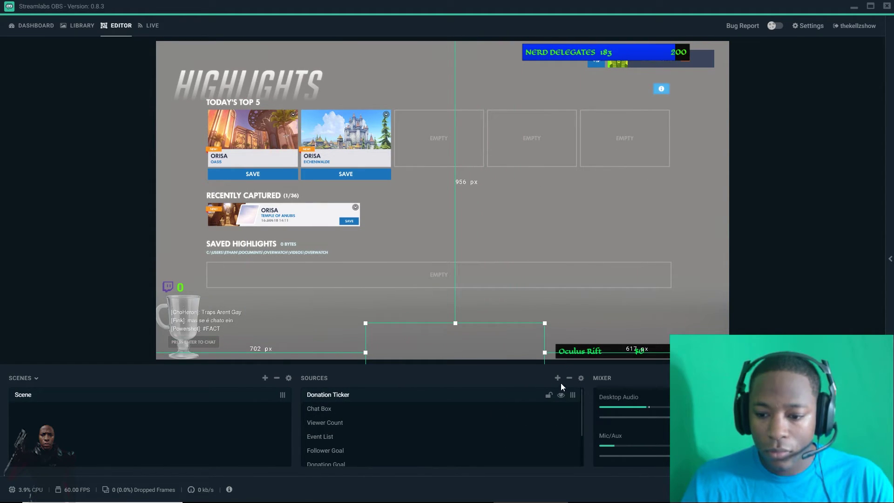
left_click(558, 378)
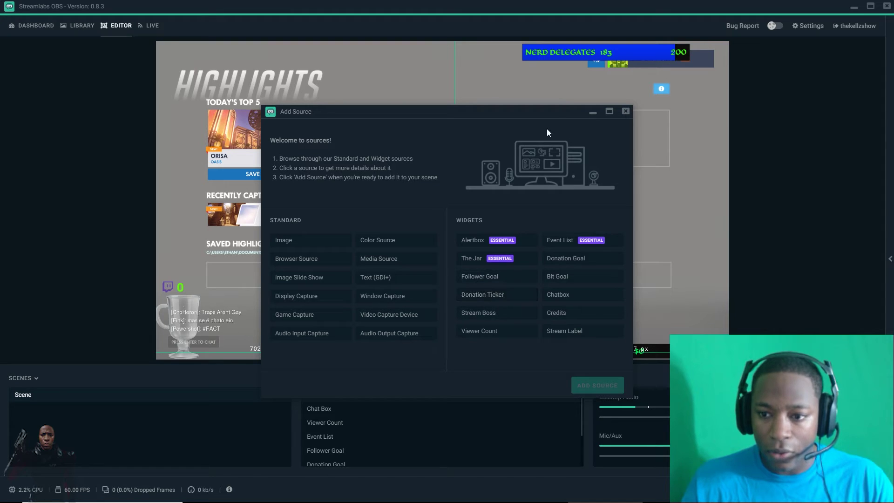
left_click(626, 112)
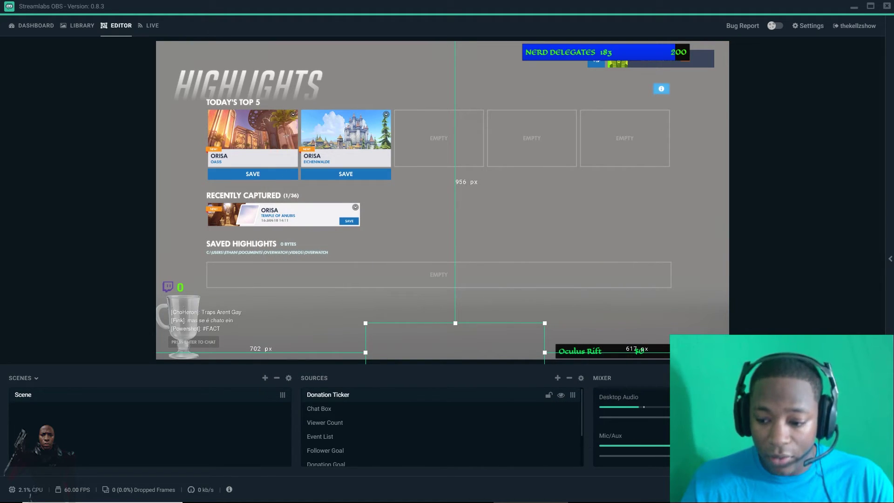
- Fire test subscription, host and bits alerts from the footer's test widgets panel
left_click(15, 490)
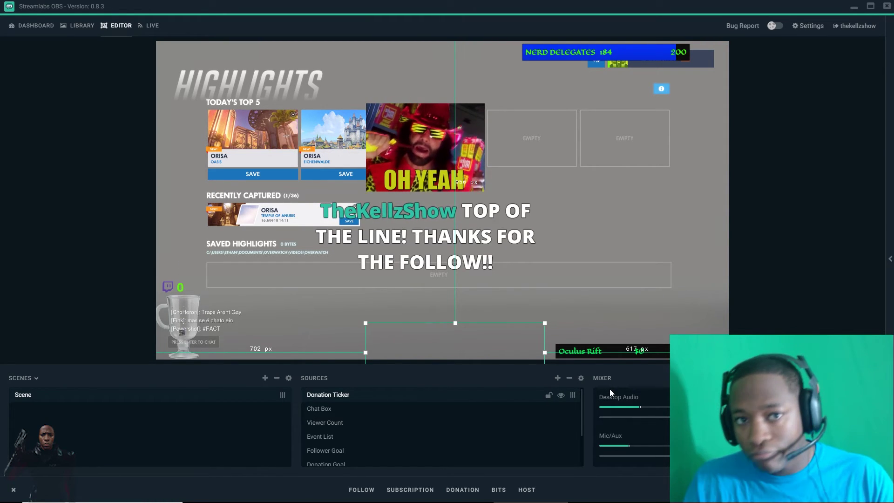
left_click(433, 490)
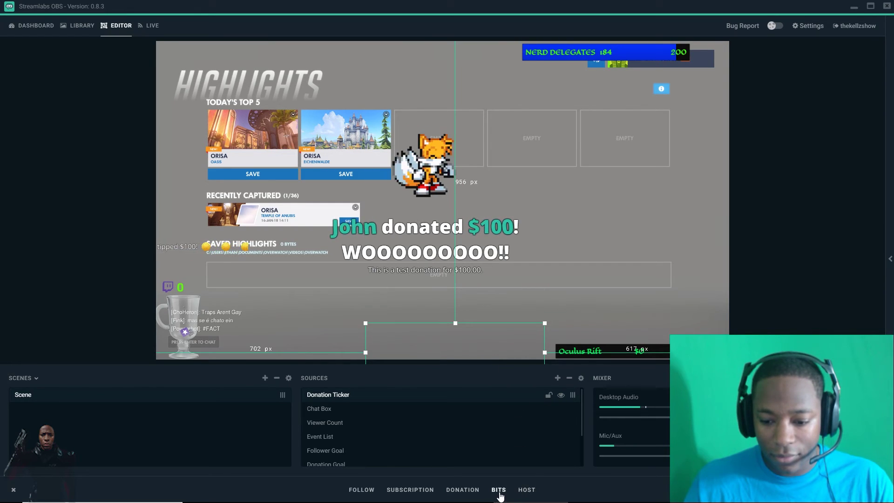
left_click(528, 492)
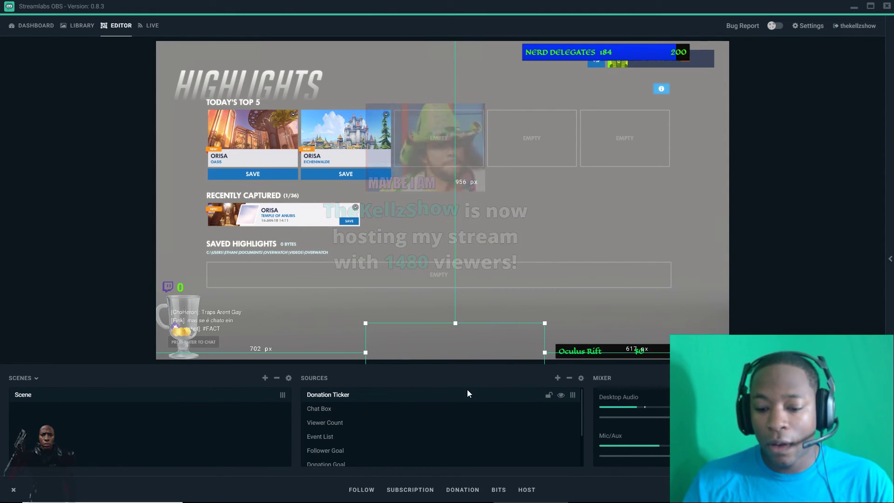
left_click(500, 490)
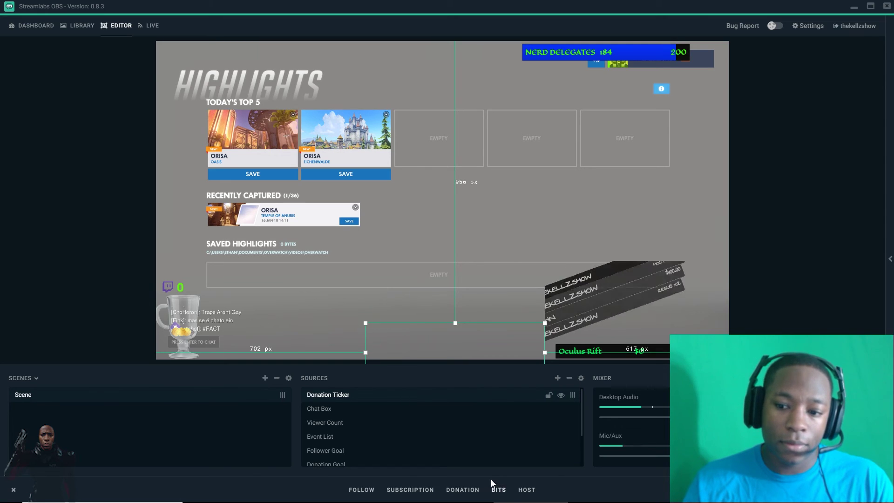